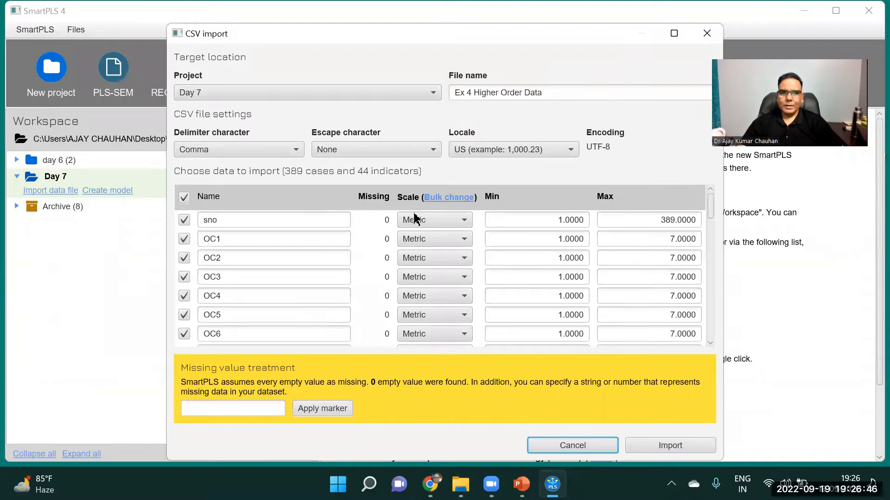
Exclude the sno indicator and import the Ex 4 Higher Order Data file into the Day 7 project
click(184, 220)
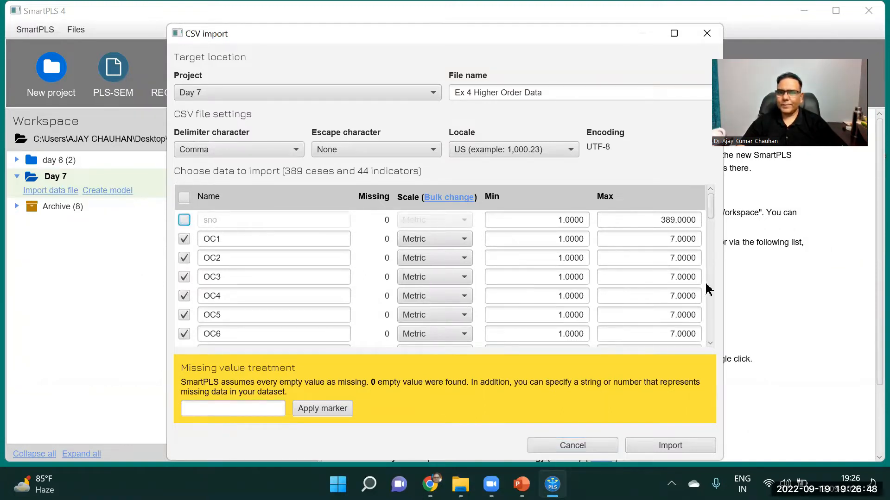
drag(710, 226, 718, 353)
click(672, 446)
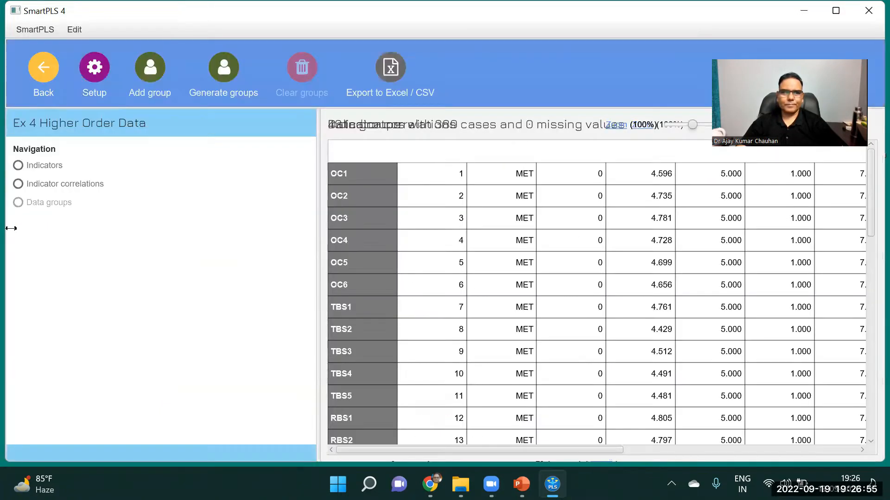
Return to the workspace and create a PLS-SEM model named Construct Validity in the Day 7 project
click(46, 70)
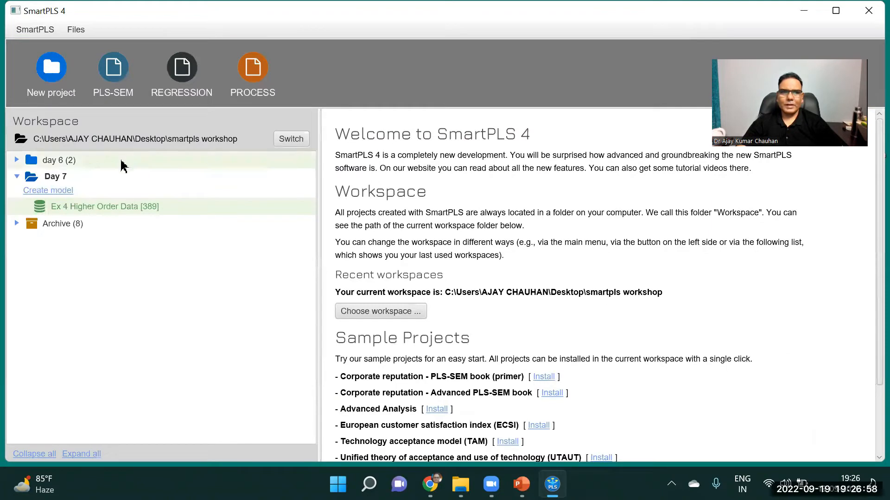
click(53, 191)
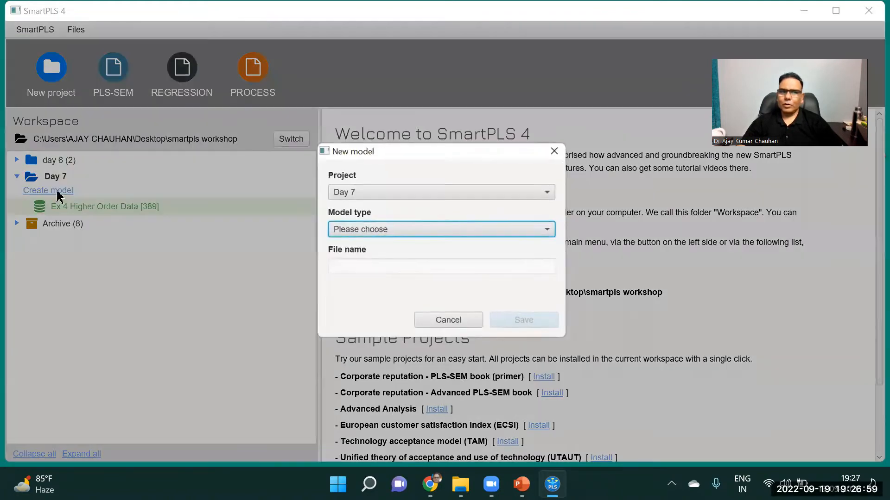
click(384, 229)
click(343, 244)
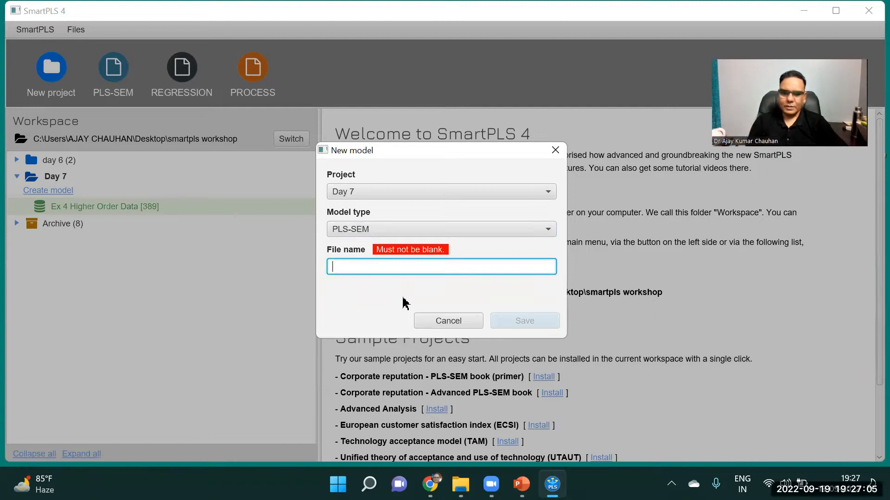
text(Construct Validity)
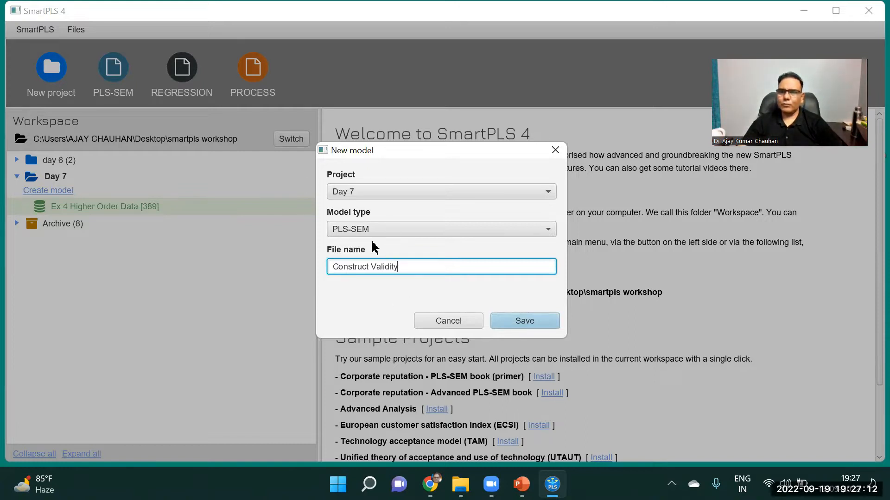
click(525, 322)
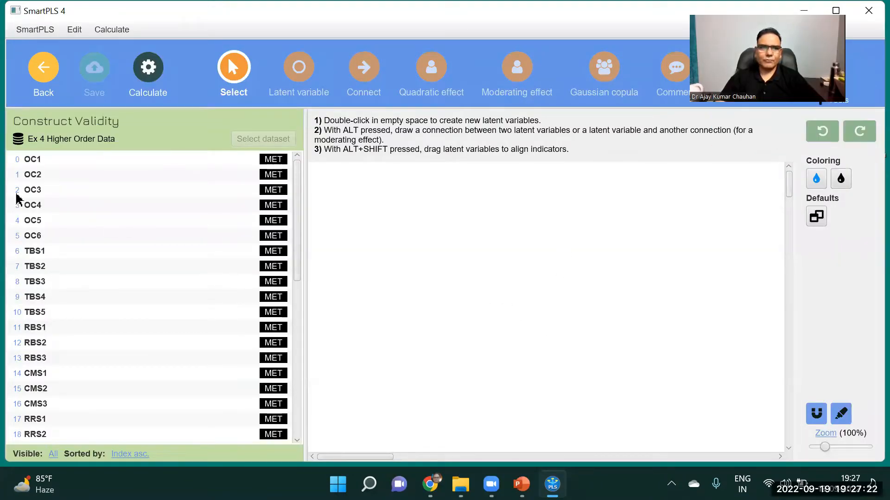
Create a latent variable named Task Based Stress from indicators TBS1 to TBS5 in the upper area of the canvas
click(41, 254)
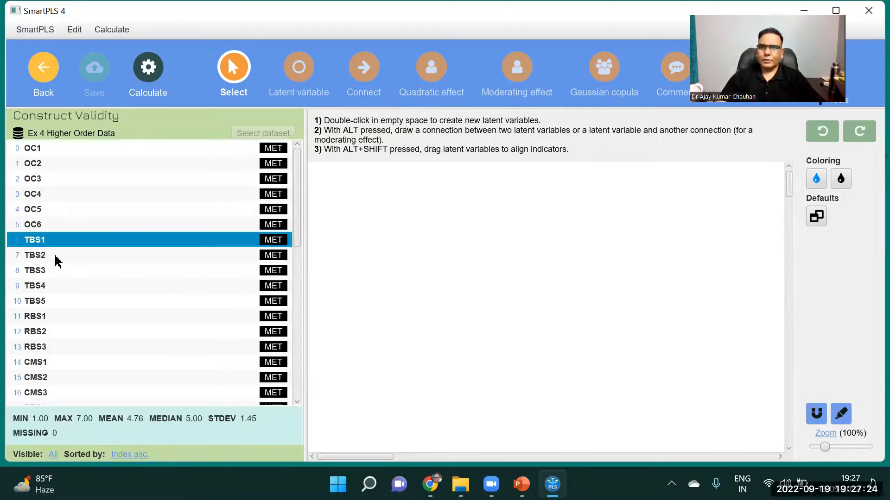
key(shift+Down)
key(shift+Down)
key(shift+Down)
key(shift+Down)
drag(319, 234, 387, 206)
text(T)
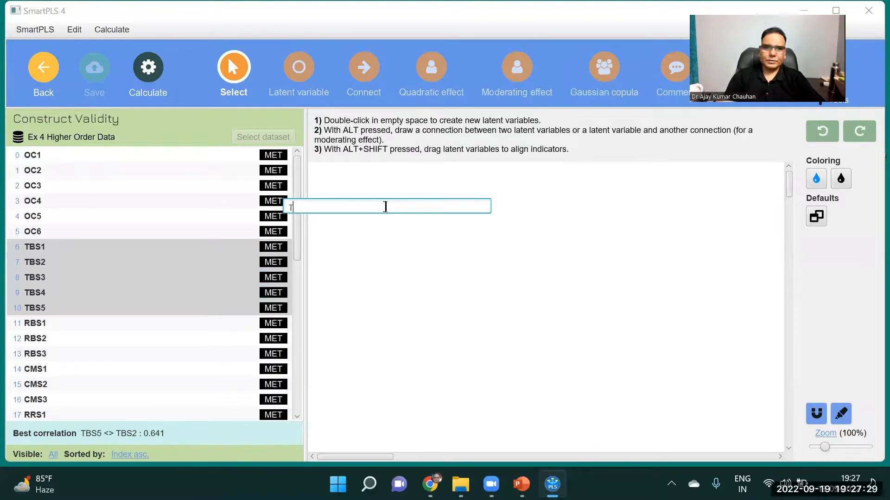
text(ask Ba)
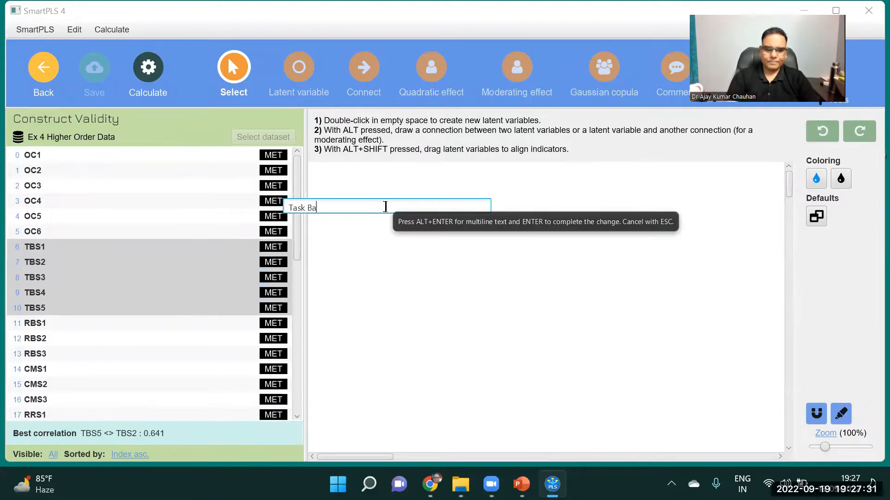
text(sed Stre)
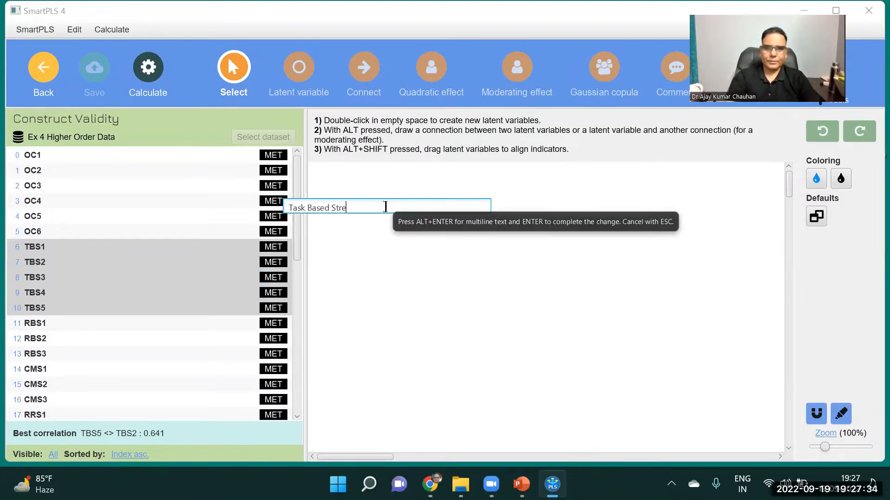
text(ss)
key(Return)
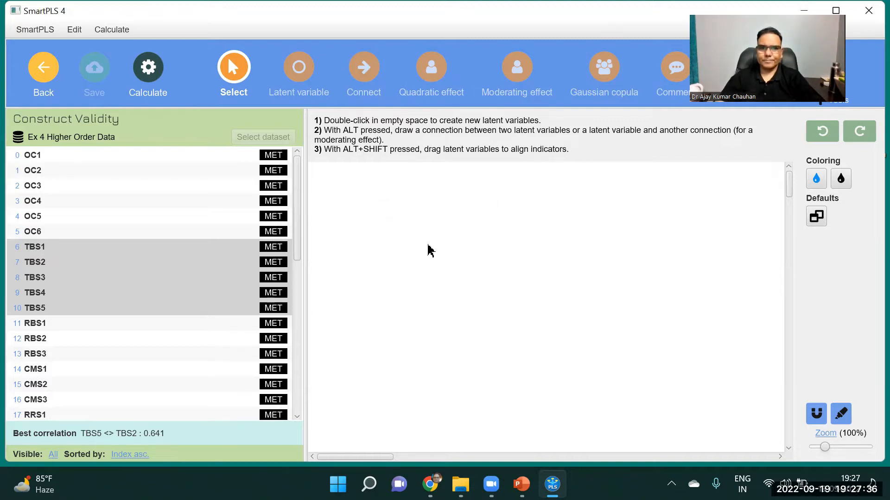
Hide the indicators of Task Based Stress and shift the construct slightly to the left
click(391, 199)
right_click(391, 198)
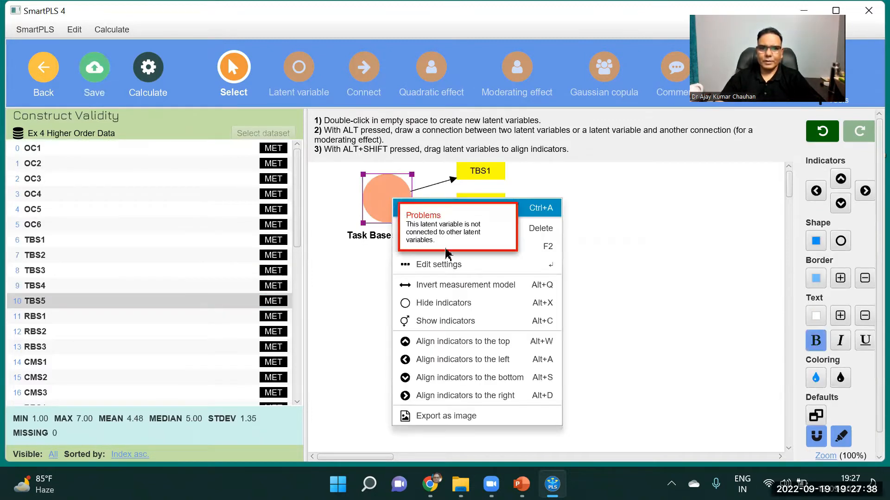
click(458, 303)
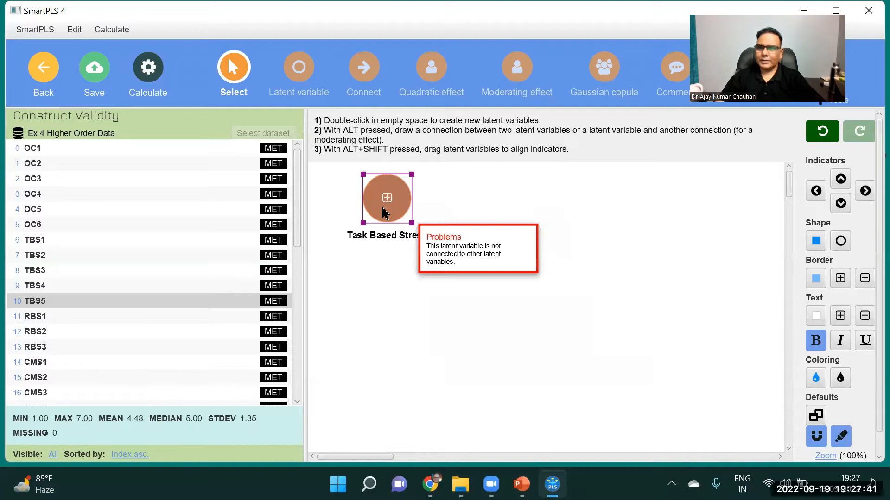
drag(382, 212, 374, 212)
Create a latent variable named Role Based Stress from indicators RBS1 to RBS3, placed below Task Based Stress
click(43, 319)
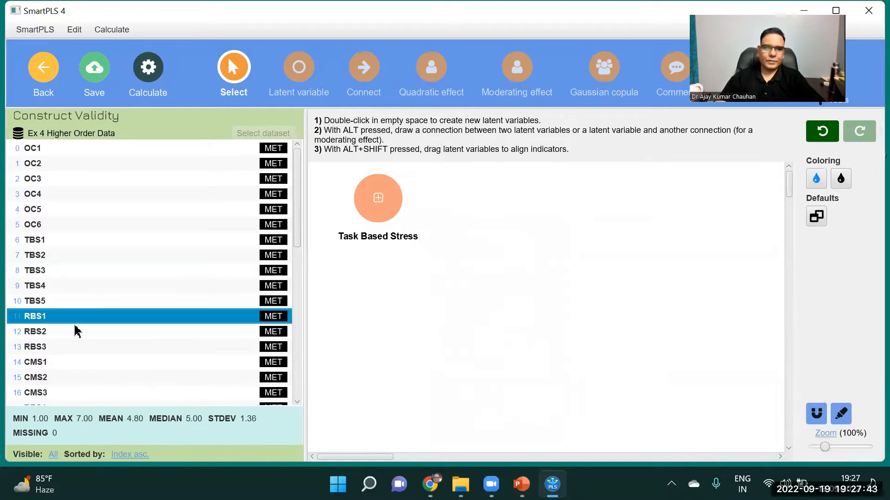
key(shift+Down)
key(shift+Down)
key(shift+Down)
key(shift+Down)
key(shift+Up)
key(shift+Up)
drag(57, 331, 411, 296)
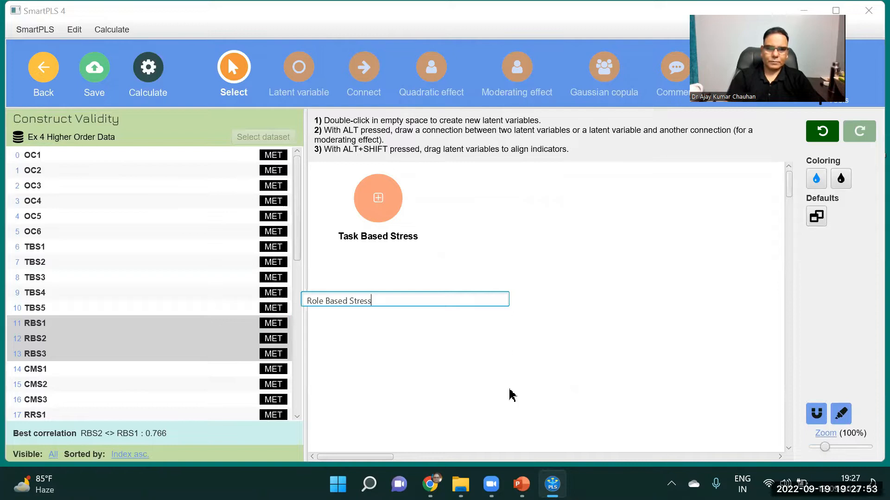
key(Return)
Hide the indicators of the Role Based Stress construct
click(410, 299)
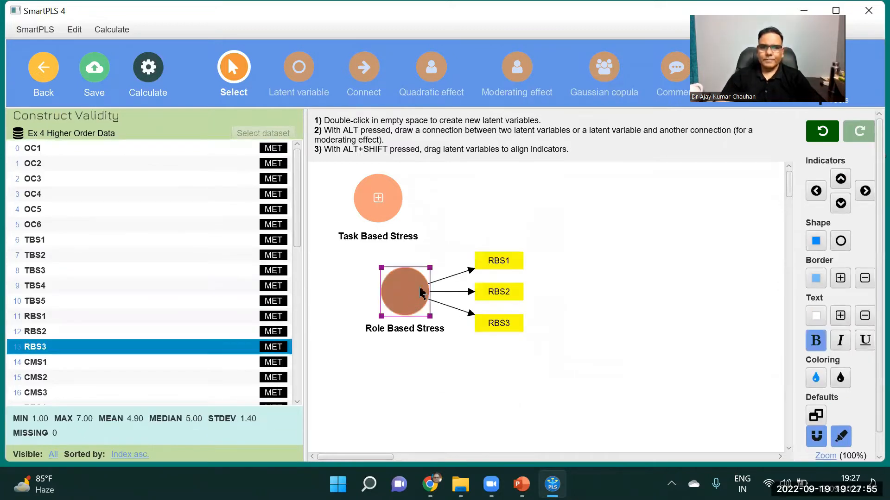
right_click(421, 292)
click(465, 341)
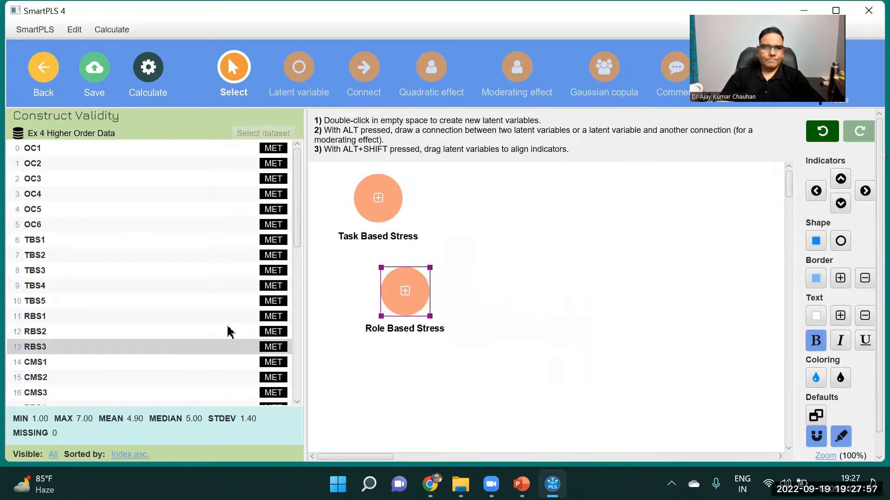
Create a latent variable named Conflict Stress from indicators CMS1 to CMS3, placed to the right of Role Based Stress
click(47, 362)
key(shift+Down)
key(shift+Down)
key(shift+Down)
key(shift+Up)
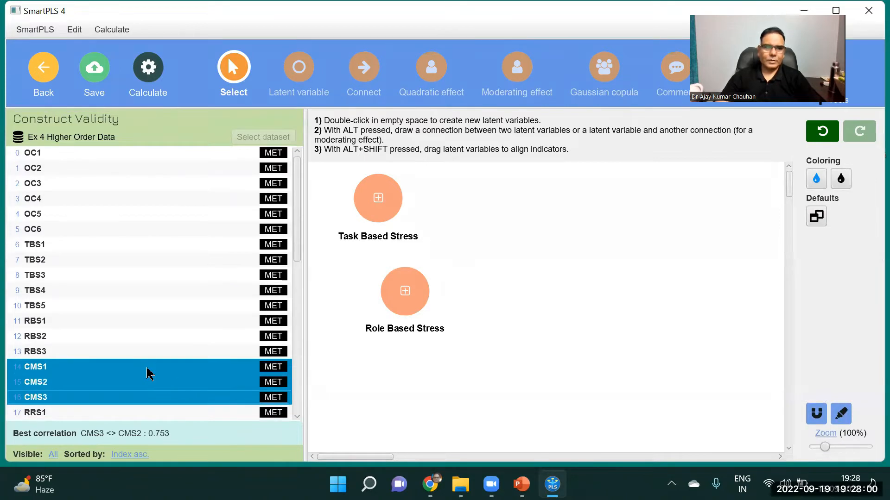
drag(544, 285, 594, 264)
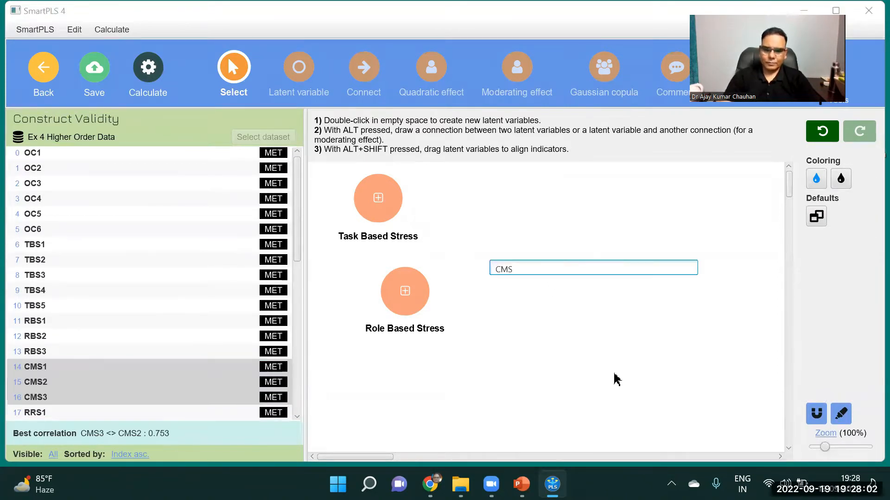
text(Conf)
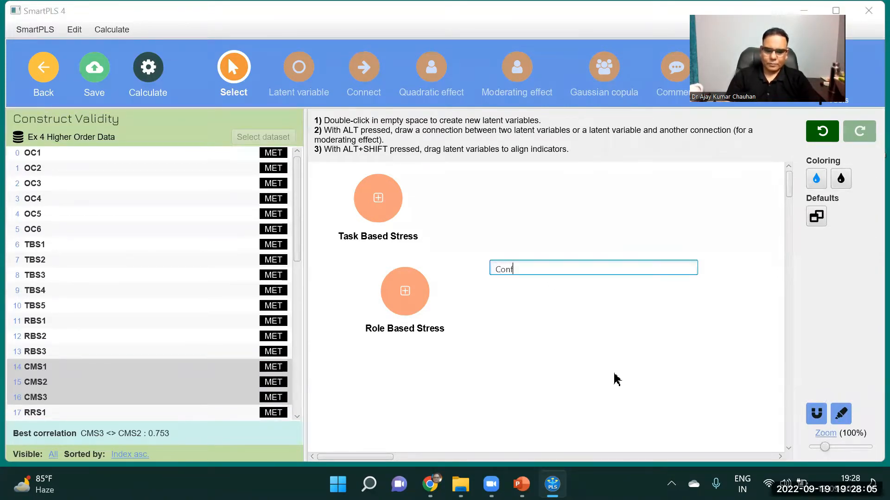
text(lict Stress)
key(Return)
Hide the indicators of the Conflict Stress construct
click(596, 267)
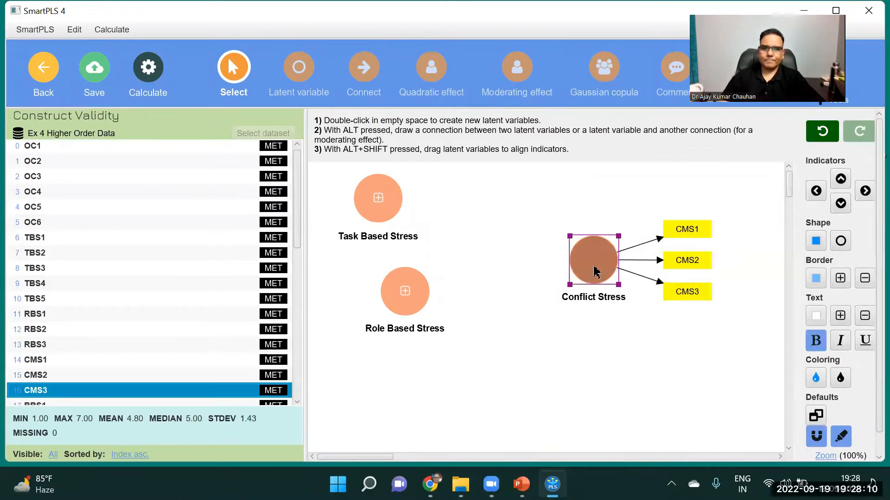
right_click(596, 268)
click(657, 343)
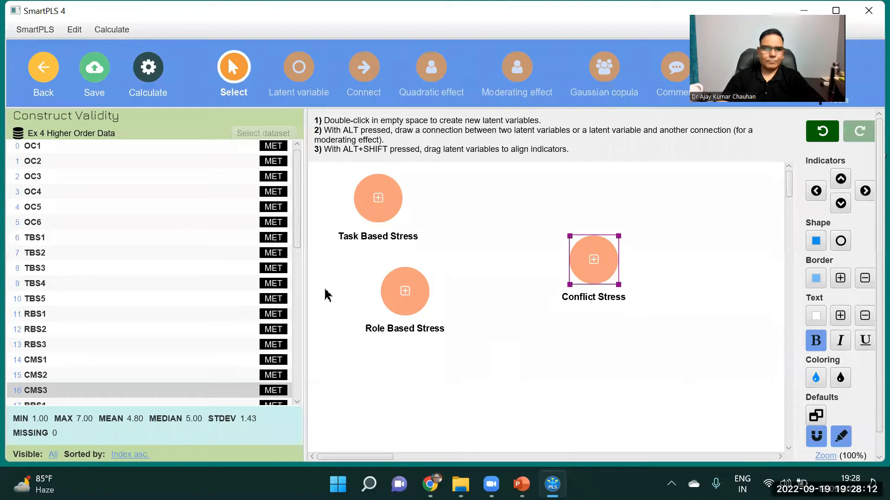
Create a latent variable named Reward Stress from indicators RRS1 to RRS3, placed below and between Role Based Stress and Conflict Stress
drag(298, 223, 299, 298)
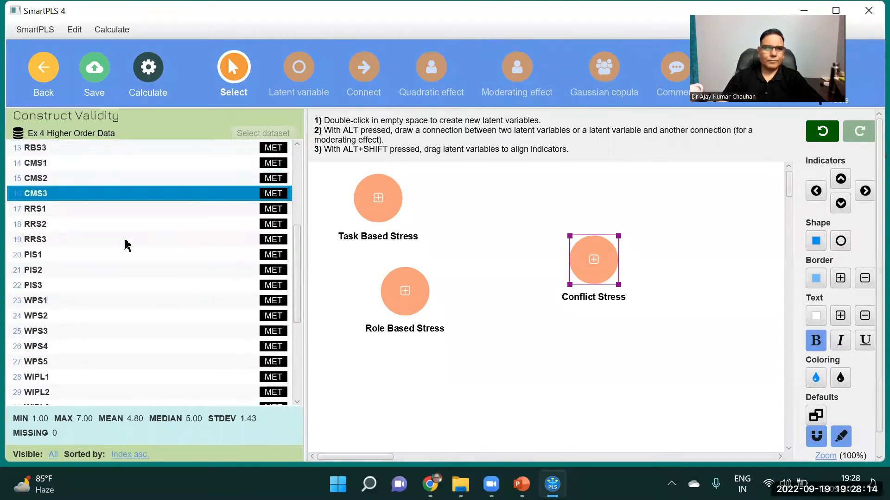
click(50, 210)
shift+click(79, 240)
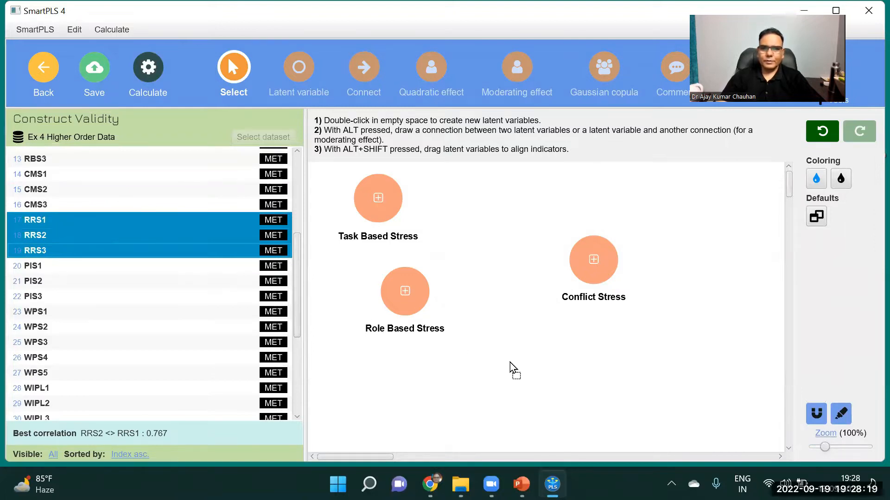
drag(513, 369, 513, 369)
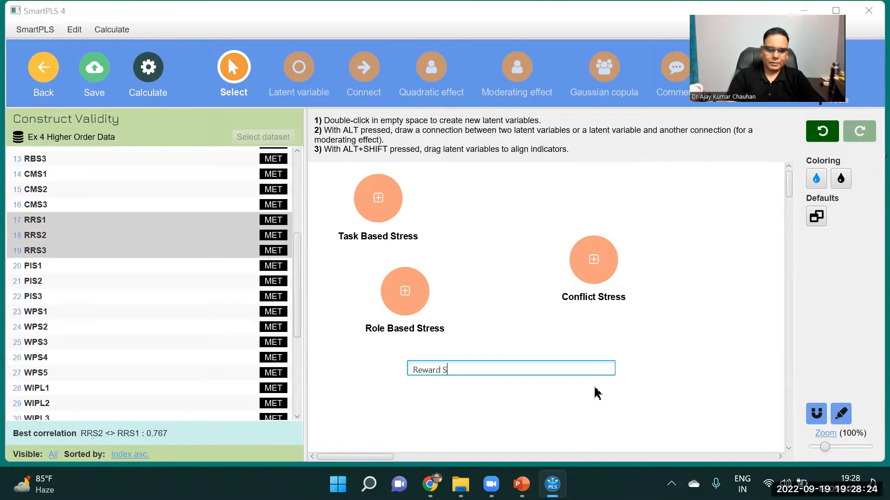
key(Return)
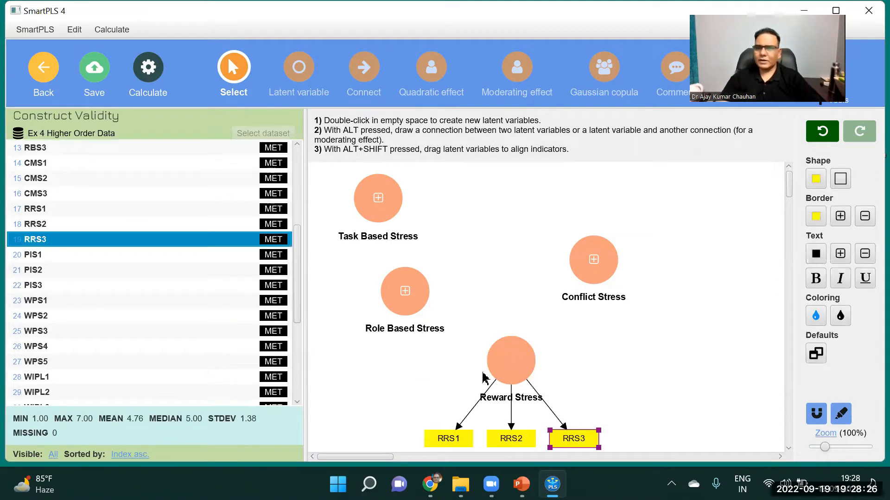
Hide the indicators of the Reward Stress construct
click(500, 379)
right_click(501, 379)
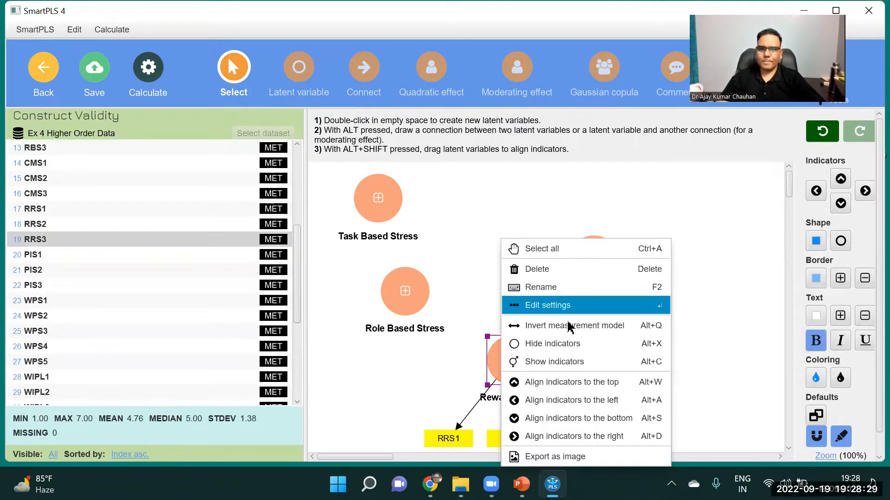
click(570, 343)
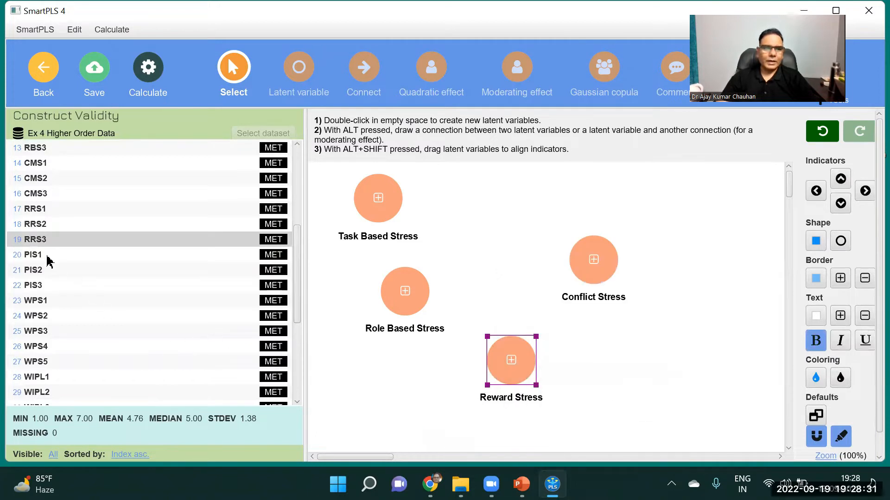
Create a latent variable named Professional Stress from indicators PIS1 to PIS3, placed to the right of Reward Stress
click(48, 256)
key(shift+Down)
key(shift+Down)
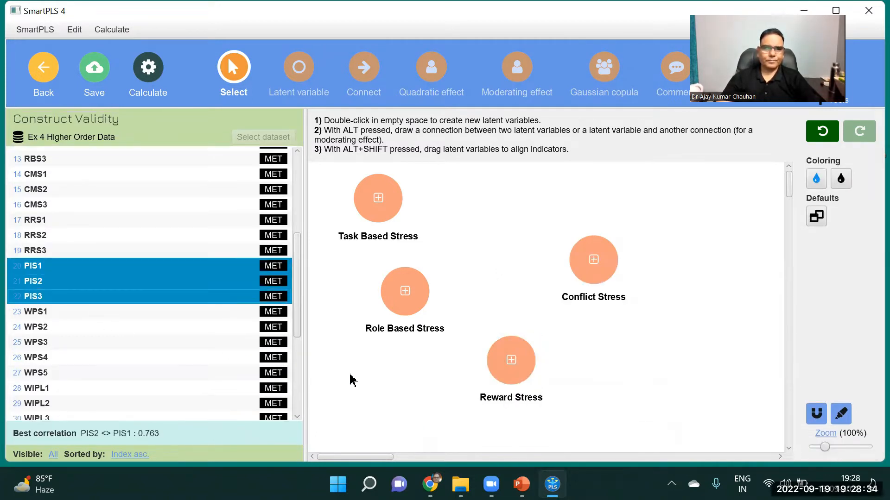
drag(583, 303, 641, 366)
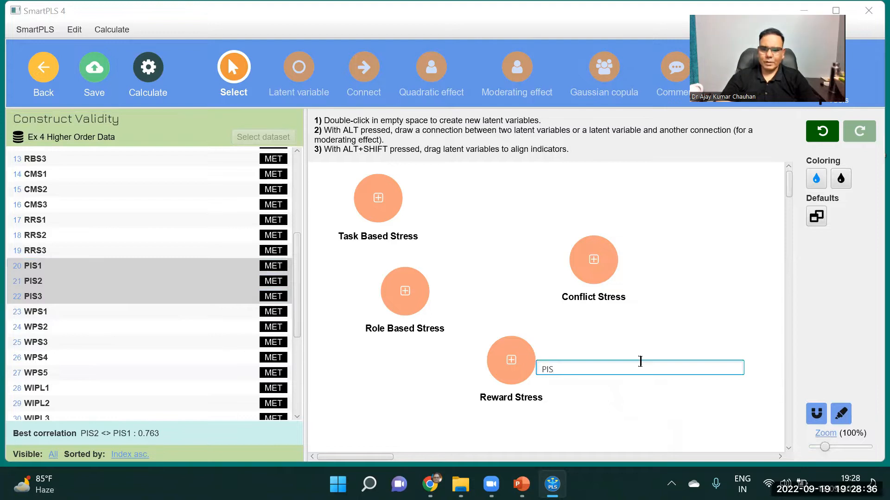
key(BackSpace)
key(BackSpace)
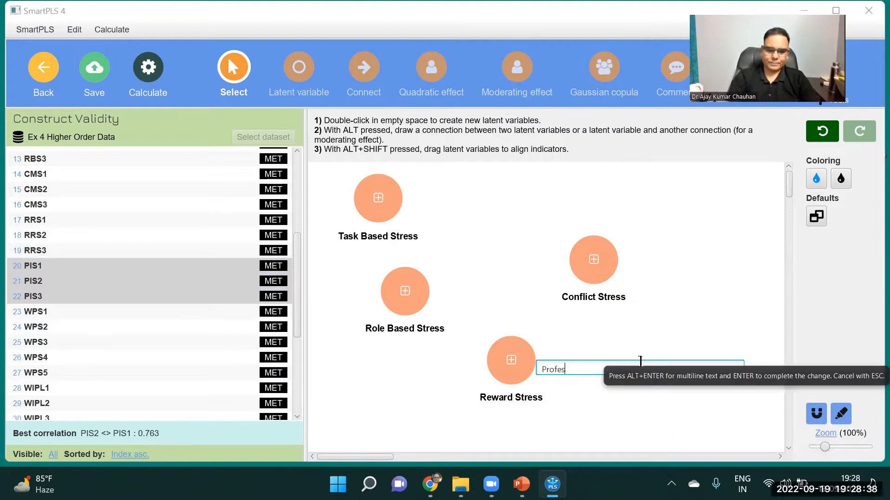
text(rofessional Stre)
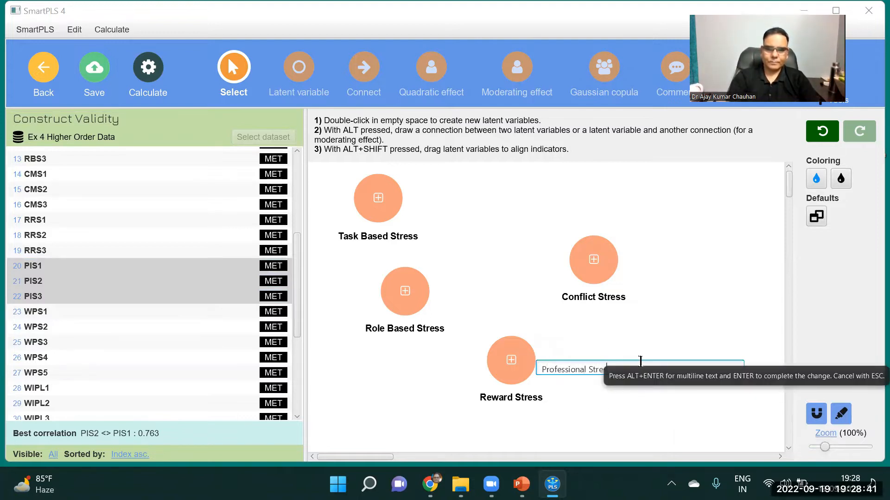
text(ss)
key(Return)
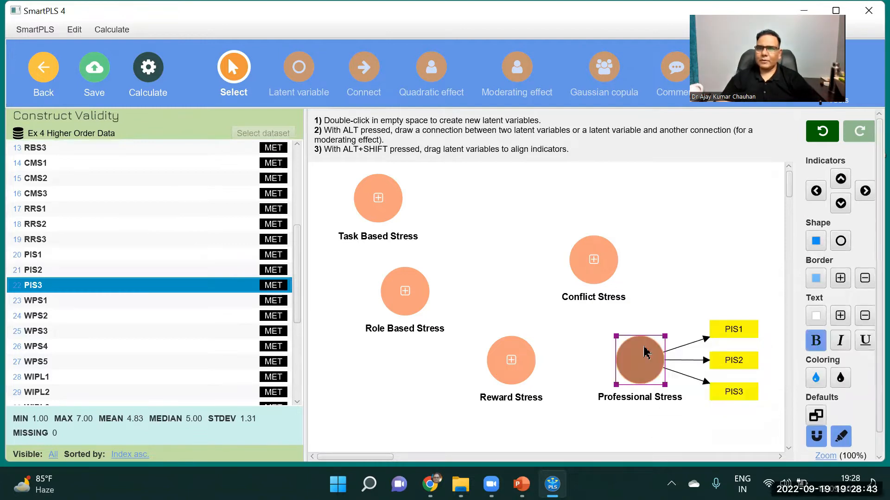
Hide the indicators of the Professional Stress construct
right_click(644, 351)
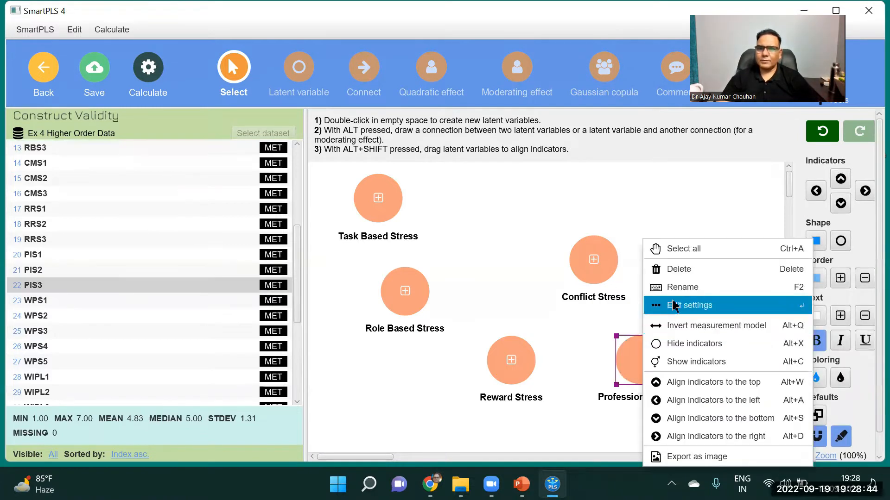
click(679, 342)
Arrange the five stress constructs in a left-hand arc, ordered Task Based, Role Based, Reward, Conflict and Professional Stress from top to bottom
drag(387, 203, 429, 197)
drag(405, 293, 377, 270)
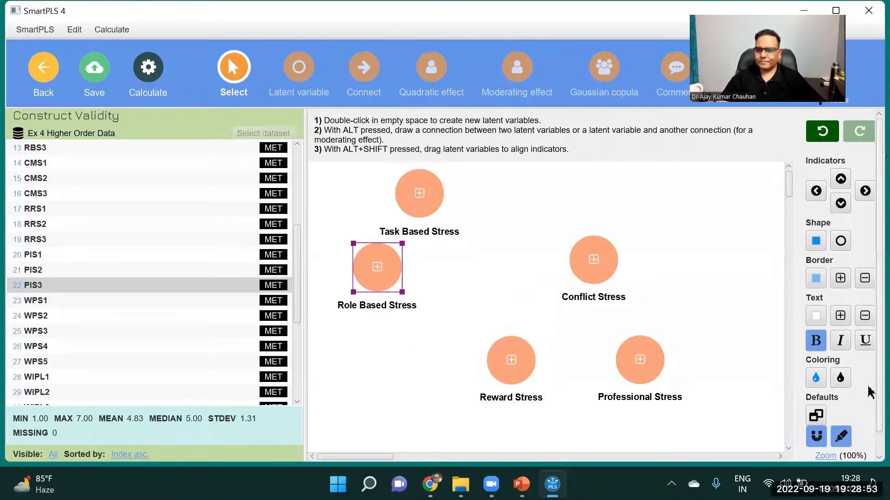
scroll(848, 417, down, 1)
drag(848, 446, 818, 449)
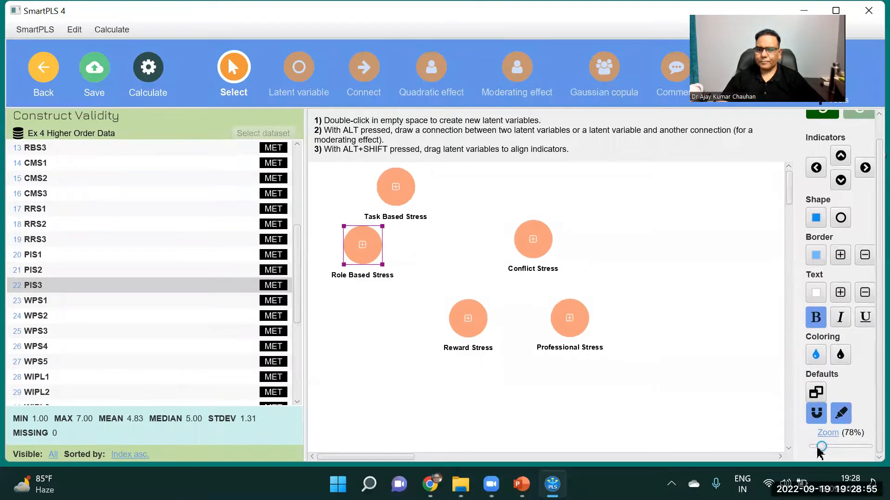
drag(465, 323, 383, 317)
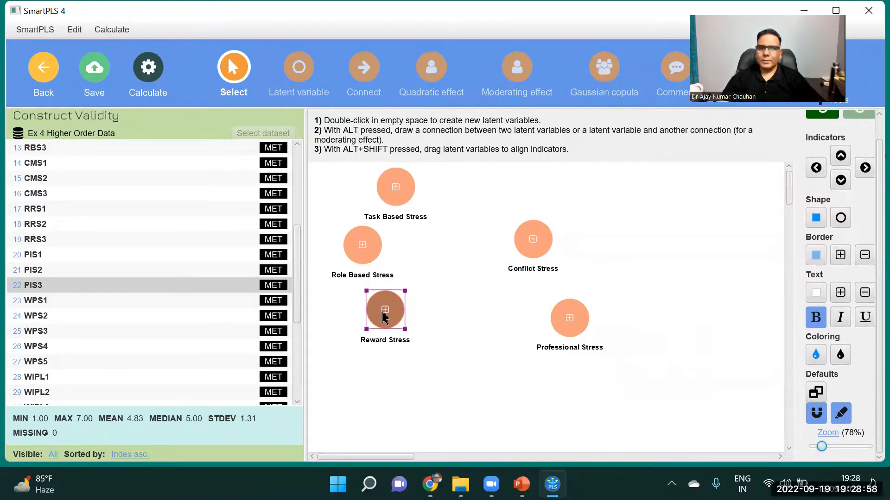
drag(529, 254, 392, 395)
drag(571, 328, 471, 430)
drag(396, 188, 472, 188)
drag(363, 245, 380, 220)
drag(381, 298, 376, 275)
drag(394, 379, 377, 360)
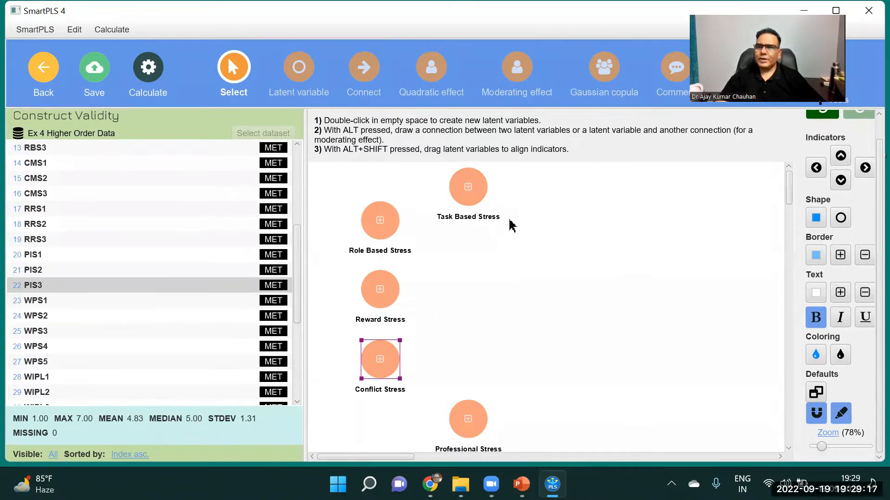
Create a latent variable named Work Stress from indicators TBS1 to PIS3, placed to the right of the five stress constructs
click(58, 287)
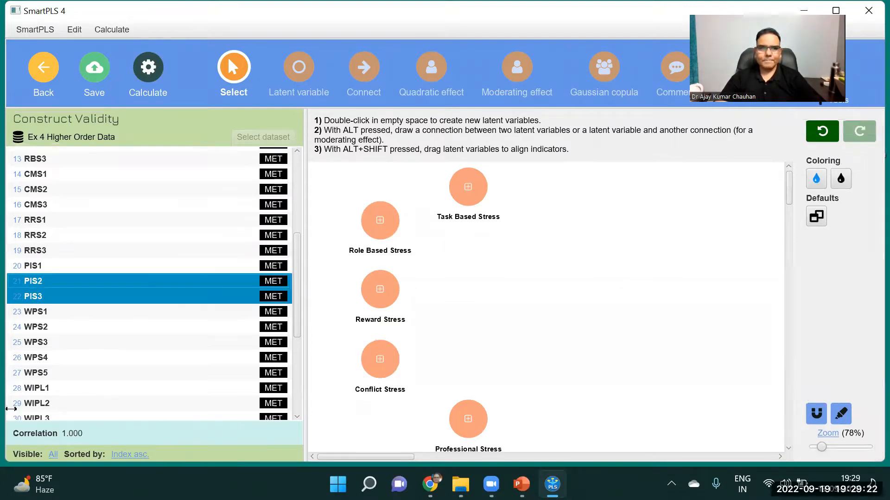
key(shift+Up)
key(shift+Up)
key(shift+Up)
key(shift+Up)
key(shift+Up)
key(shift+Up)
key(shift+Up)
key(shift+Up)
key(shift+Up)
key(shift+Up)
key(shift+Up)
key(shift+Up)
key(shift+Up)
key(shift+Up)
key(shift+Up)
key(shift+Up)
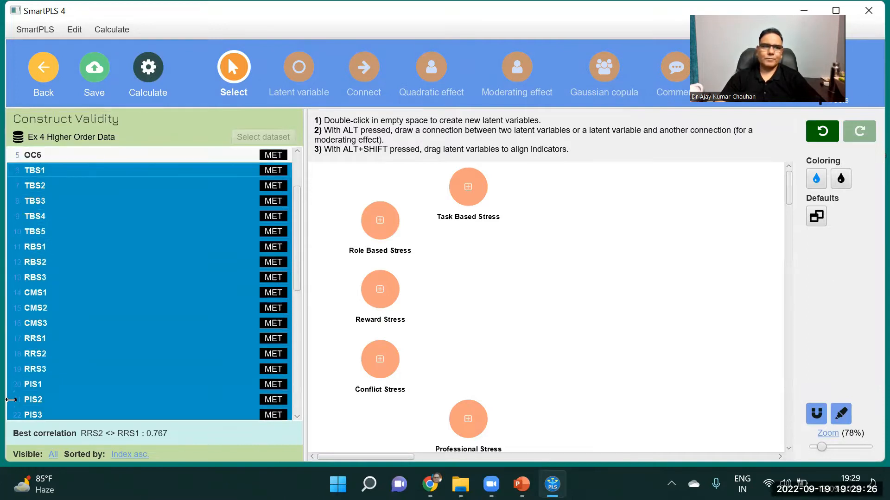
double_click(612, 286)
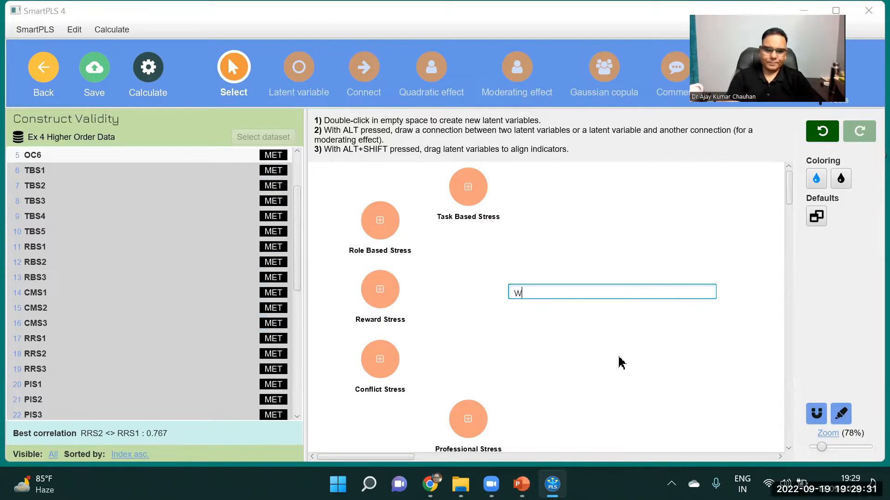
text(Work Stress)
key(Return)
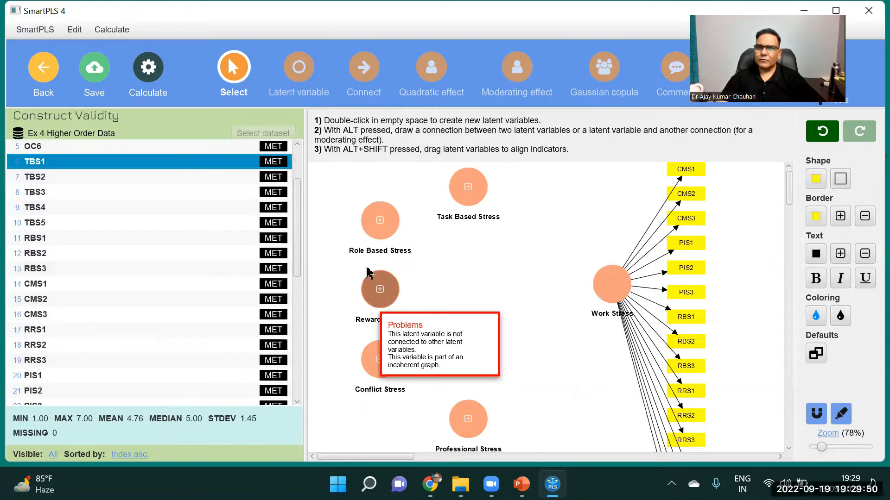
Tighten the vertical spacing of the Work Stress indicators from CMS1 down to RRS3
drag(680, 217, 680, 227)
drag(682, 196, 681, 213)
drag(682, 173, 682, 195)
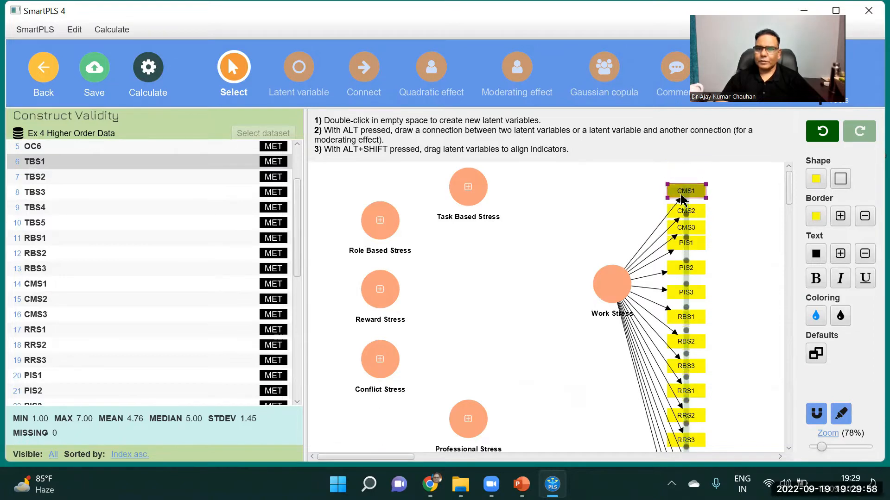
mouse_move(685, 268)
mouse_down()
mouse_move(684, 290)
mouse_move(680, 280)
mouse_up()
drag(678, 317, 677, 295)
drag(684, 341, 682, 316)
drag(681, 366, 679, 341)
drag(686, 391, 687, 359)
drag(686, 415, 686, 376)
drag(689, 437, 693, 395)
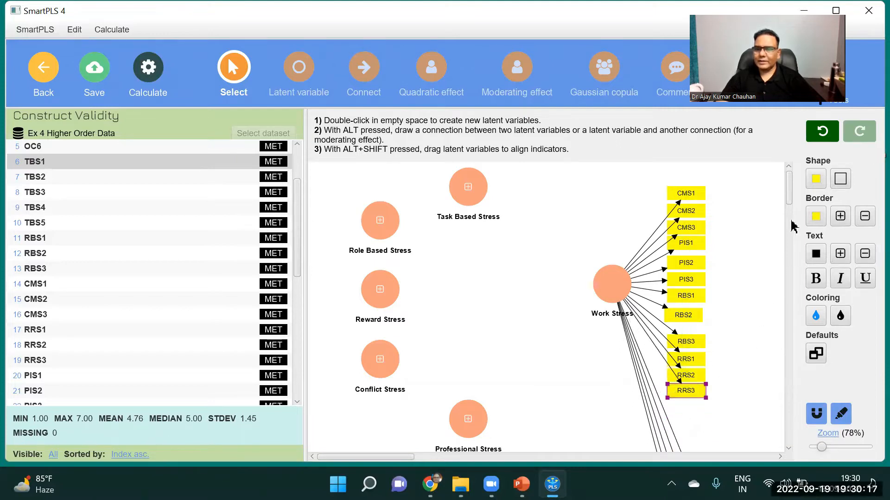
Move the Work Stress indicators TBS1 to TBS5 up so they stack closely below RRS3
scroll(790, 190, down, 5)
drag(691, 234, 688, 171)
click(703, 258)
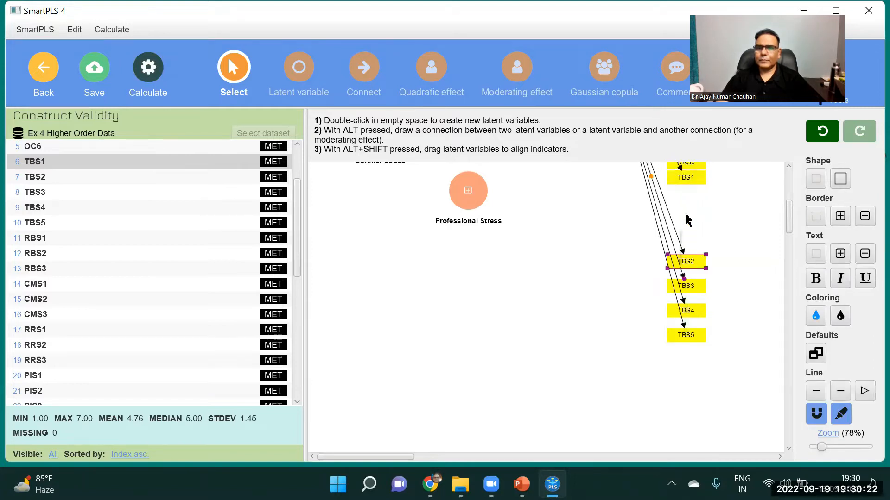
drag(703, 258, 699, 194)
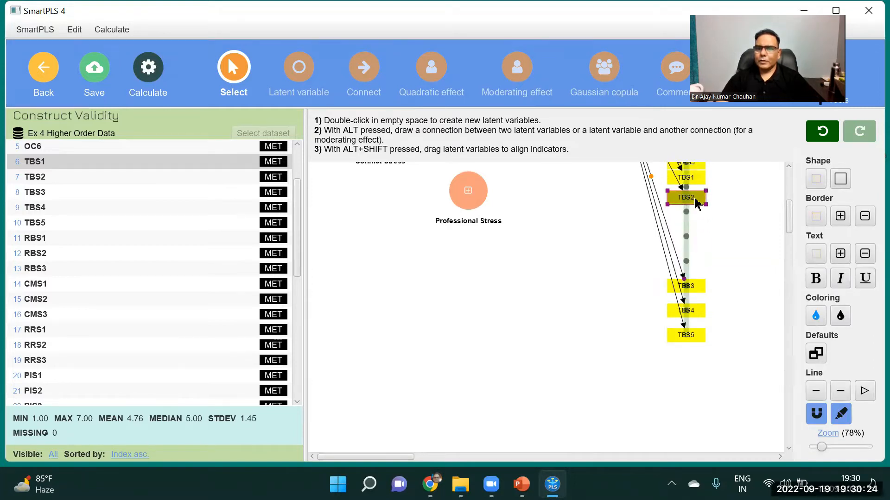
drag(694, 285, 695, 220)
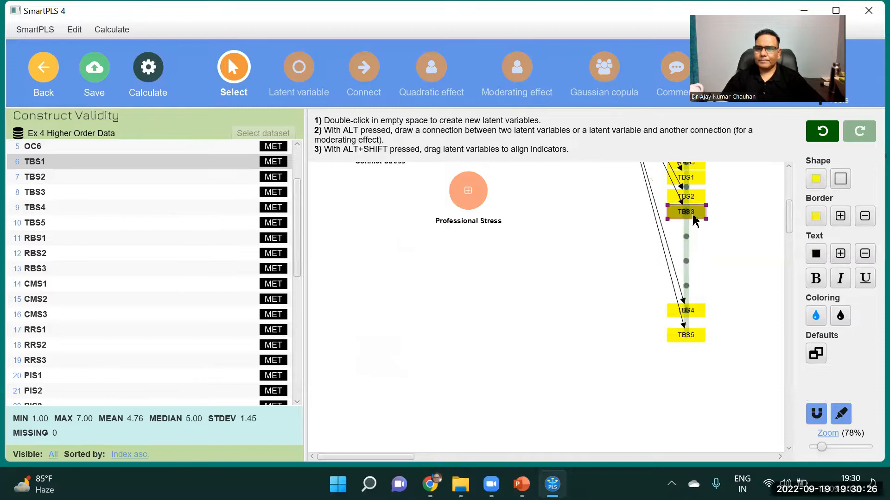
drag(686, 311, 695, 234)
drag(698, 334, 695, 253)
drag(790, 223, 790, 199)
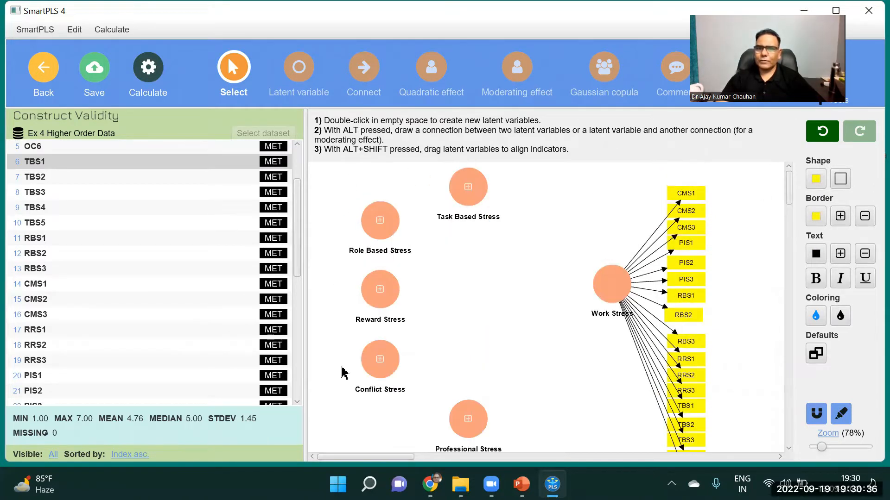
Shift Reward Stress slightly outward to the left and align Work Stress with it at the same height
drag(396, 302, 376, 304)
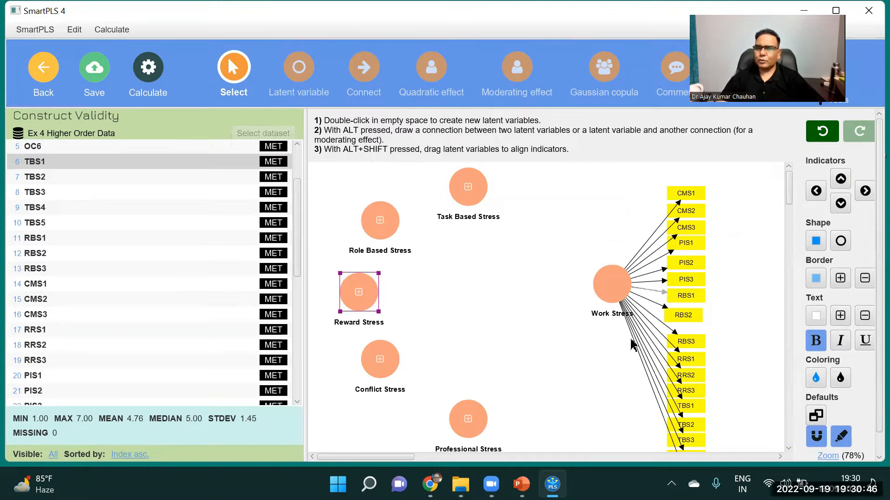
mouse_move(628, 288)
drag(614, 294, 616, 302)
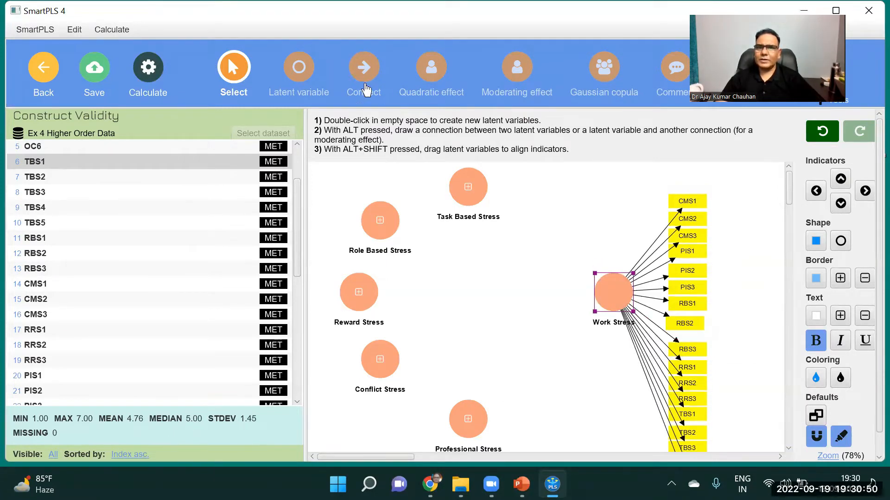
Connect Work Stress with paths to Task Based, Role Based, Reward, Conflict and Professional Stress
click(366, 88)
drag(620, 272, 472, 185)
drag(573, 278, 384, 217)
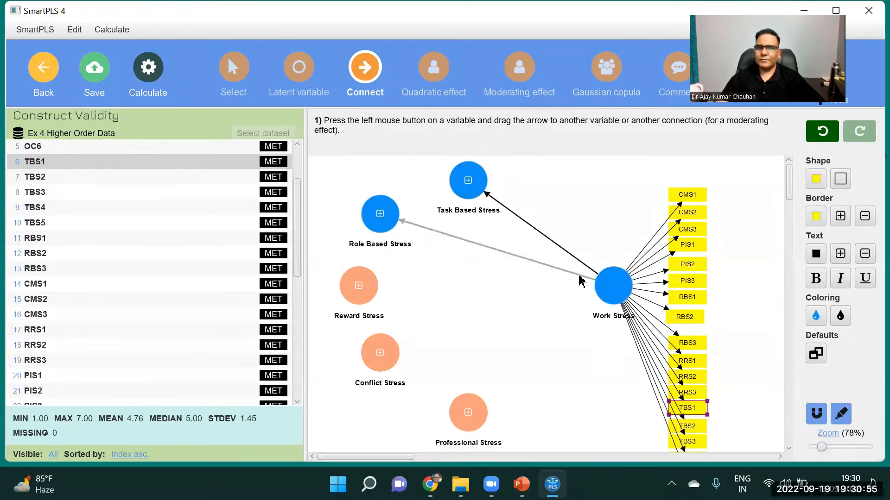
drag(602, 285, 370, 286)
drag(602, 289, 469, 410)
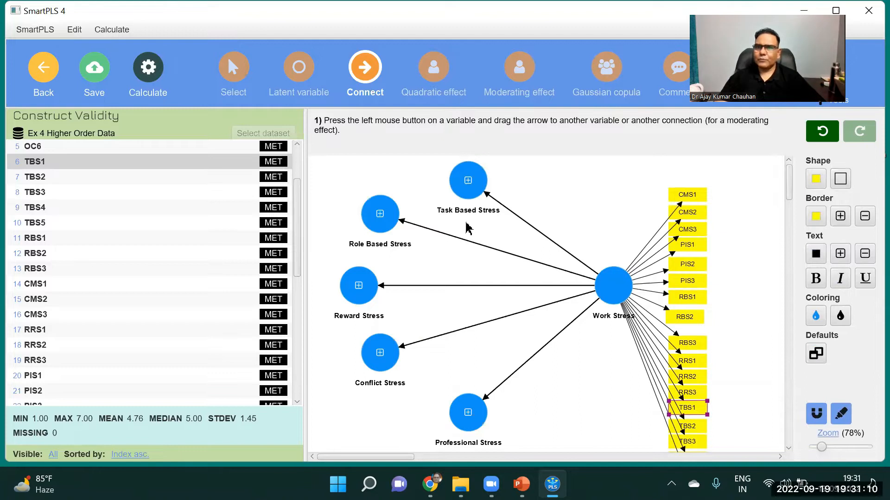
Run the Consistent PLS-SEM algorithm with Path weighting, Standardized results and Default initial weights, opening the report
click(154, 73)
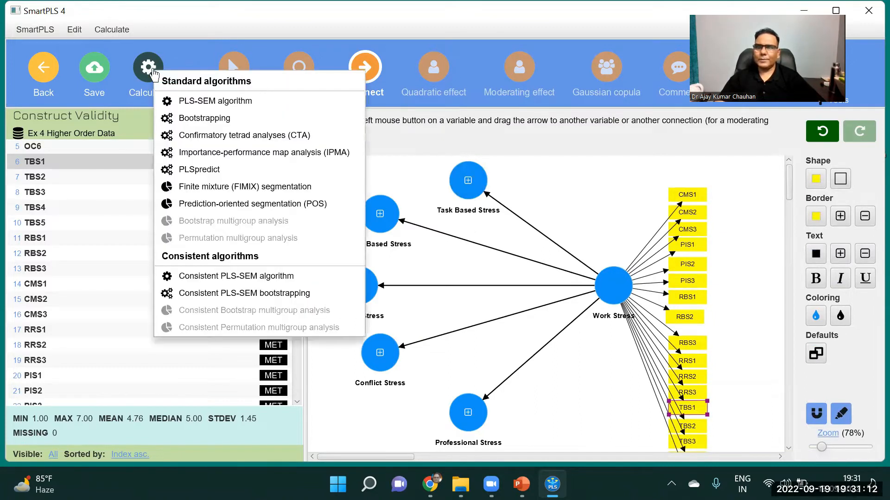
click(231, 277)
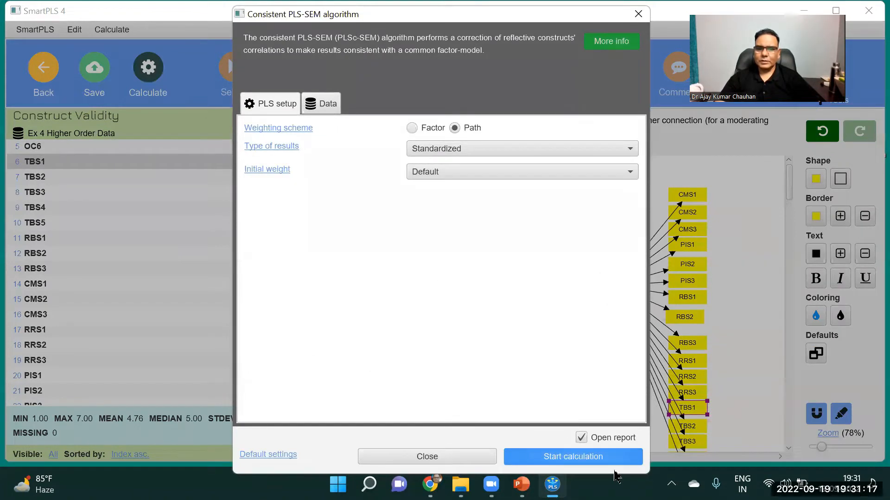
click(615, 463)
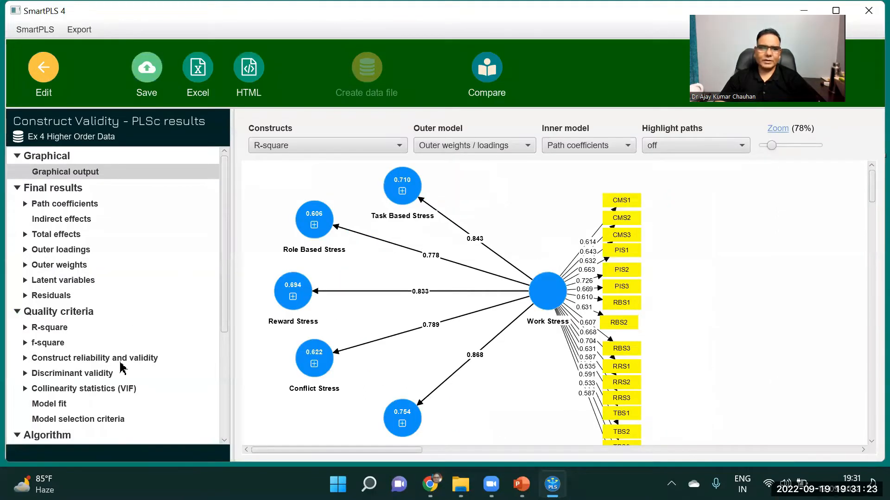
Examine the construct reliability and validity overview for Cronbach's alpha, composite reliability and AVE of every construct
click(122, 361)
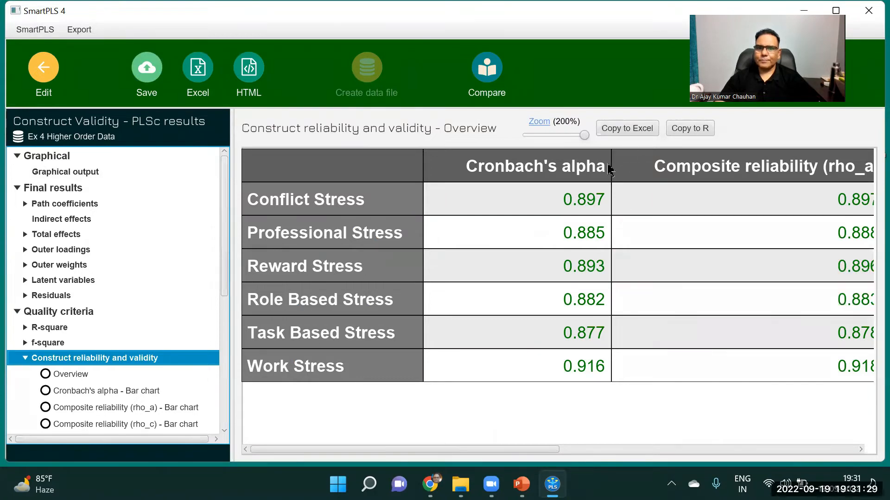
drag(588, 139, 573, 136)
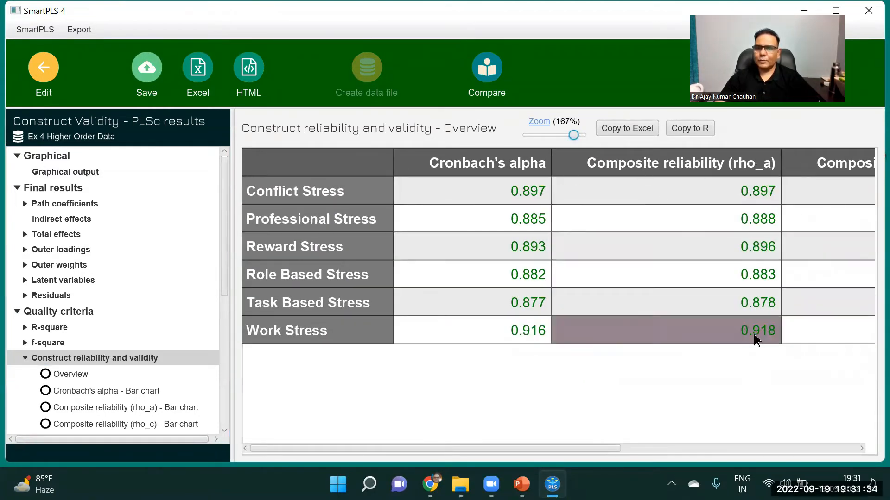
drag(573, 136, 550, 134)
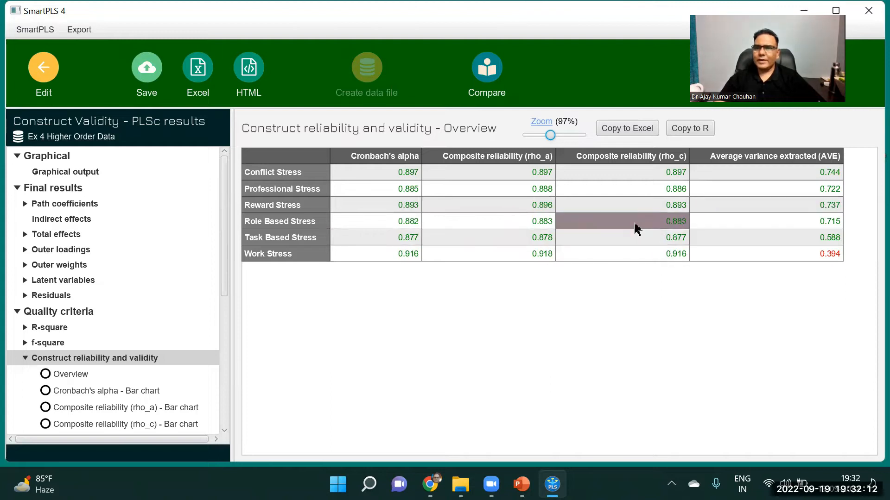
drag(550, 135, 573, 135)
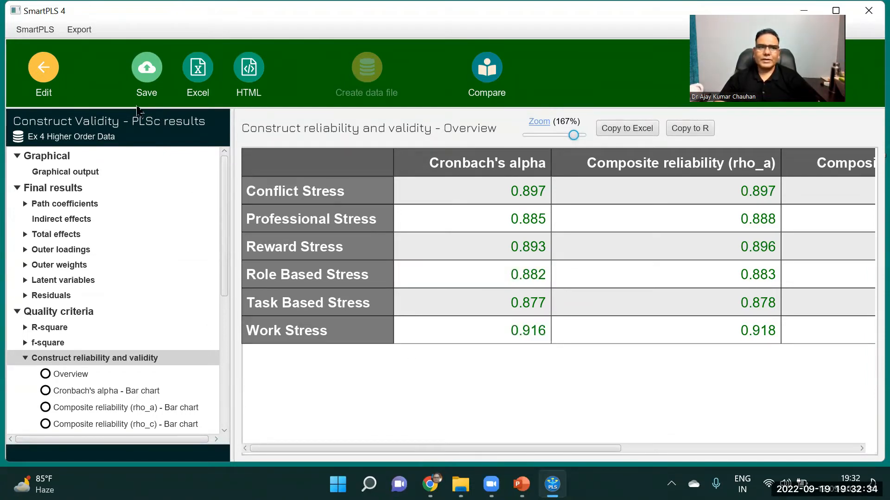
Return to the model and export its graph with the results as an image to the clipboard, hiding comments
click(44, 69)
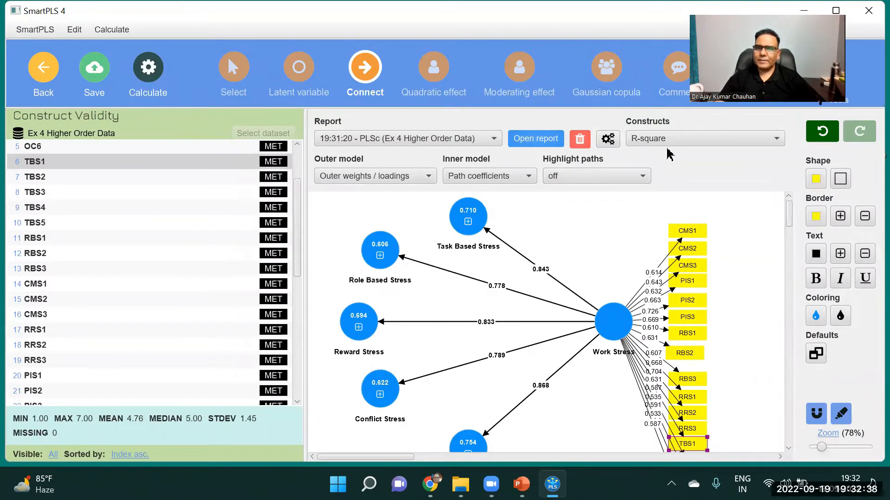
drag(789, 218, 787, 220)
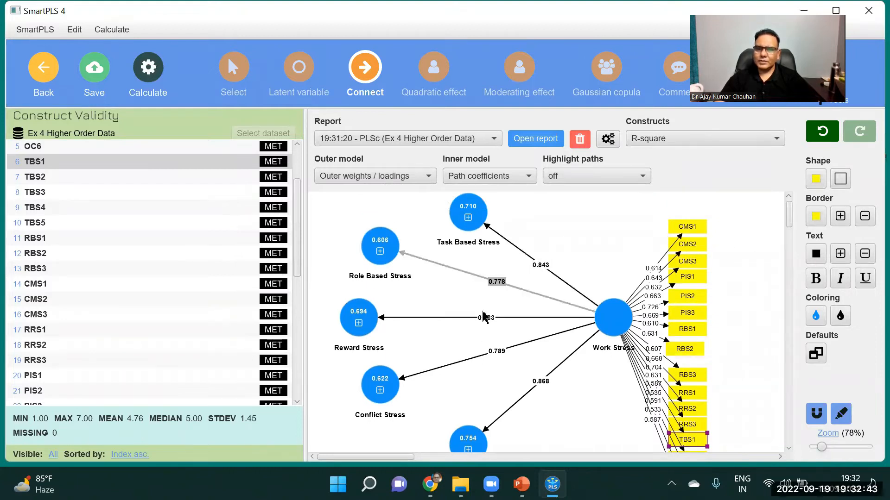
right_click(568, 240)
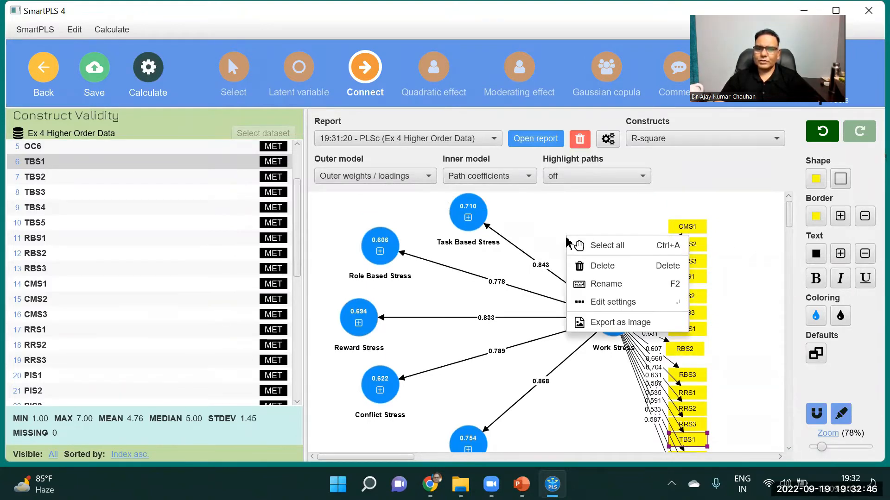
click(607, 323)
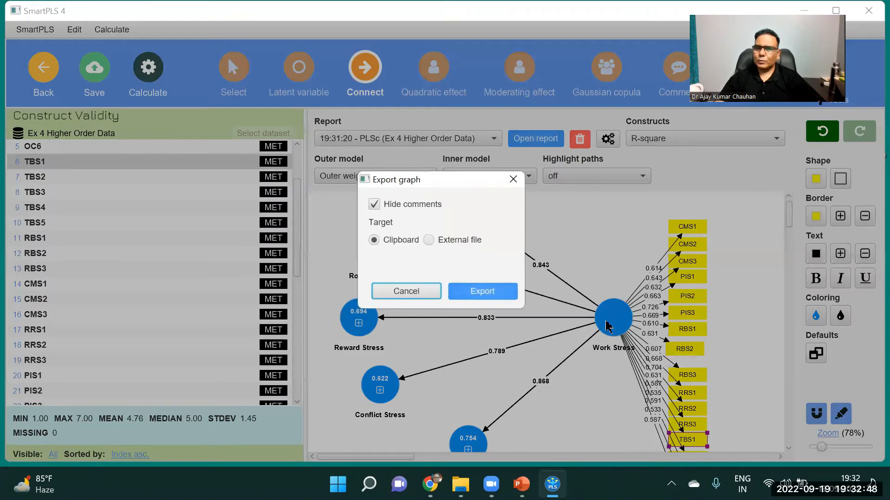
click(482, 292)
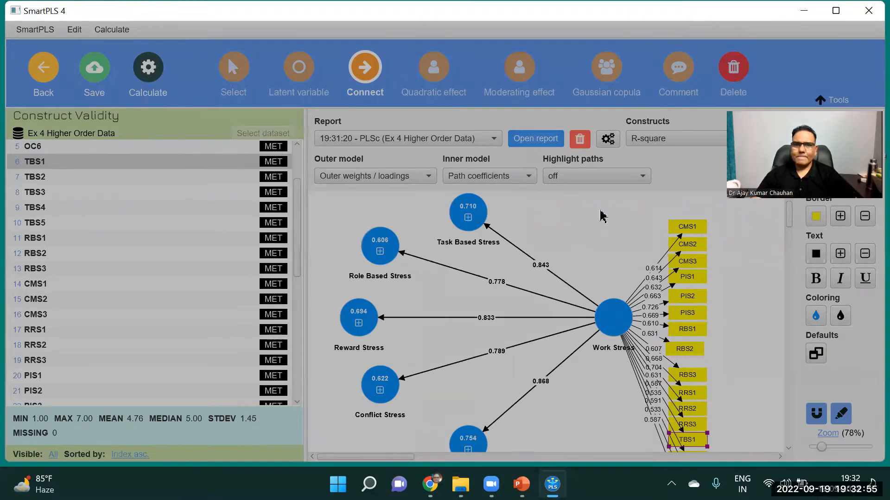
Switch to the Day 789 folder in File Explorer and create a new Microsoft Excel Worksheet there
key(super+d)
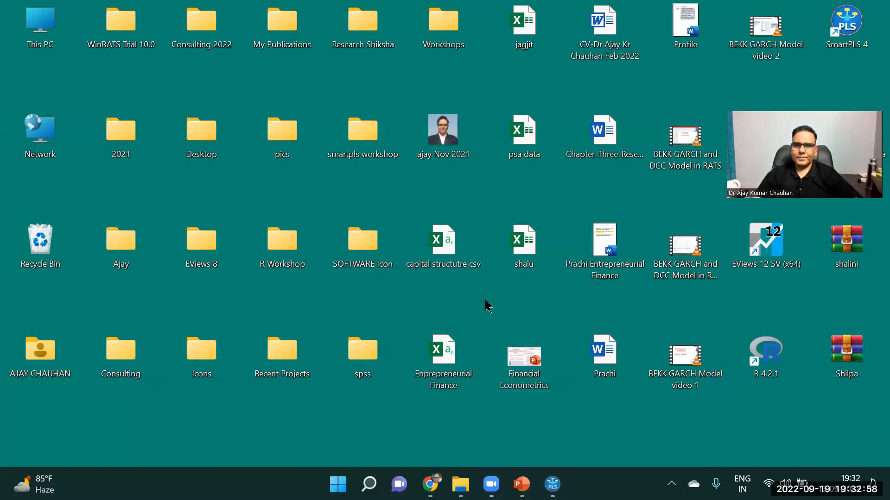
right_click(486, 306)
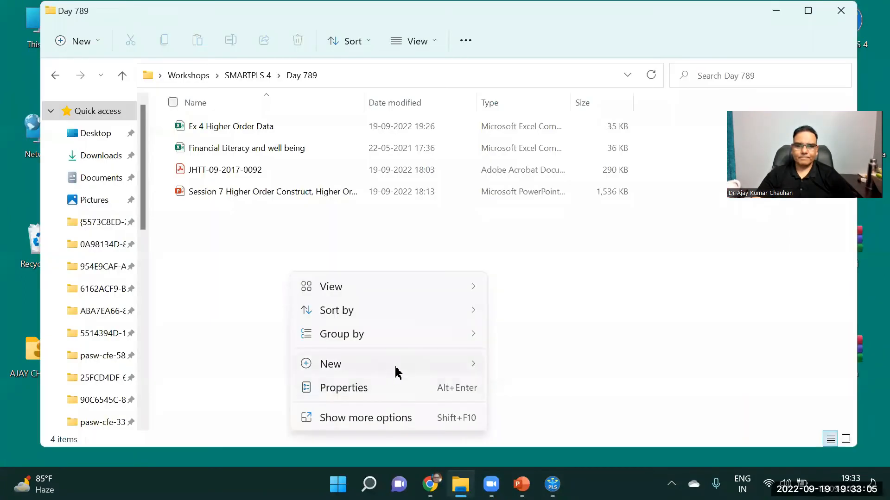
mouse_move(397, 372)
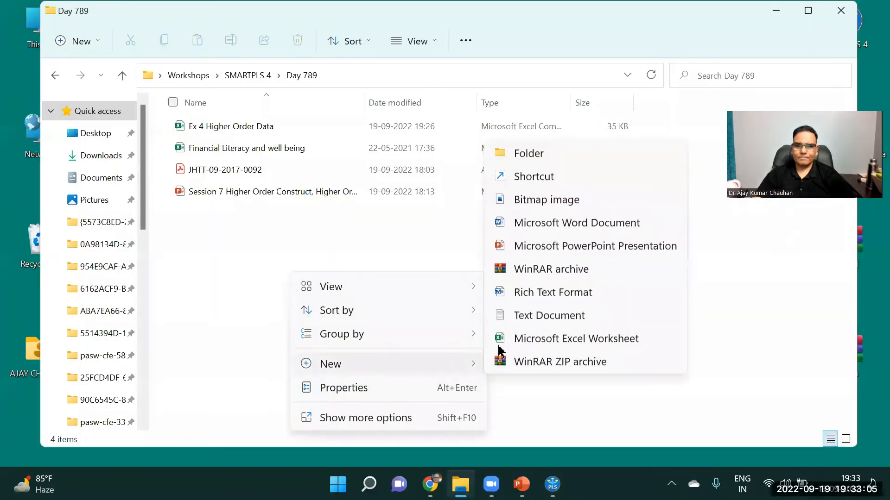
click(547, 338)
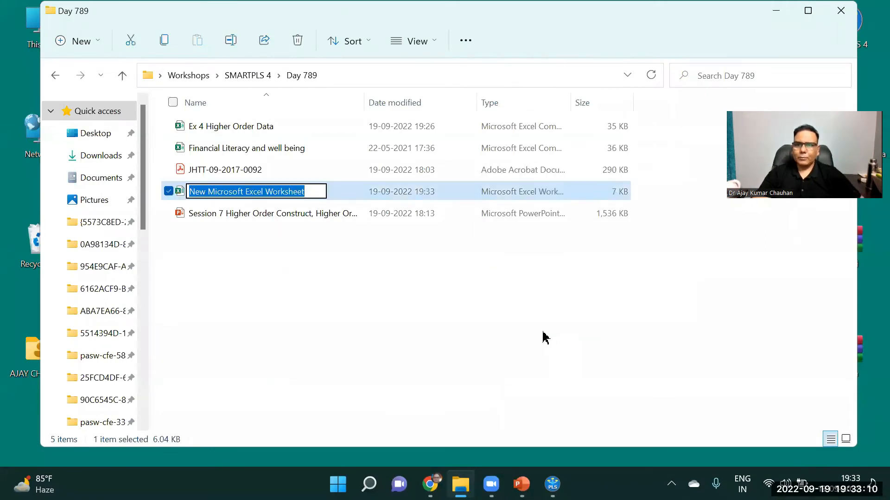
Name the new worksheet file "CR and AVE Calculatiion" and open it
text(CR and )
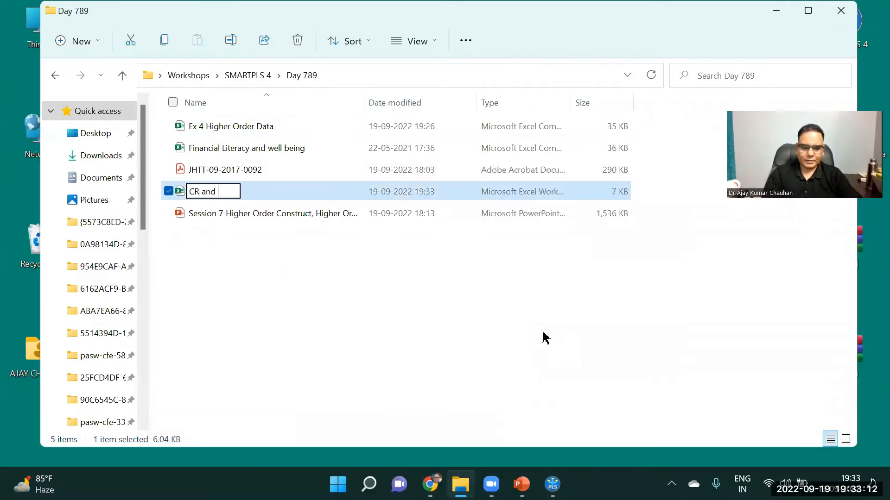
text(AVE Calculatiuo)
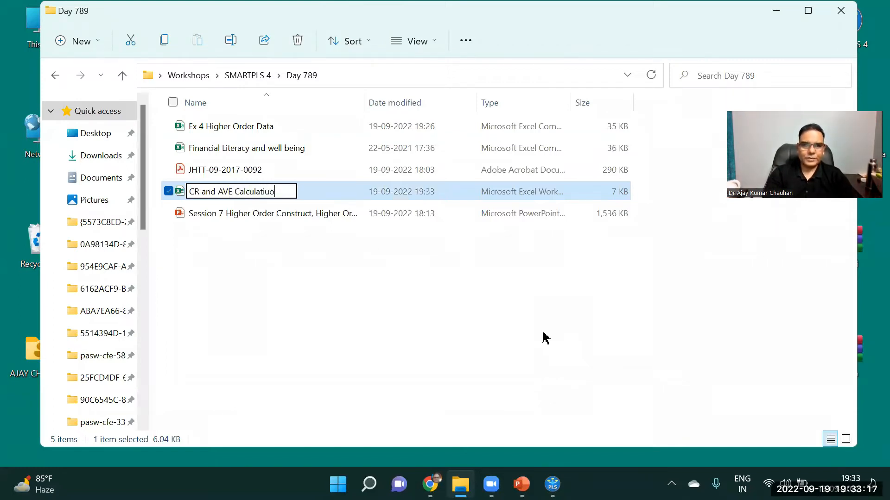
key(BackSpace)
key(BackSpace)
text(ion)
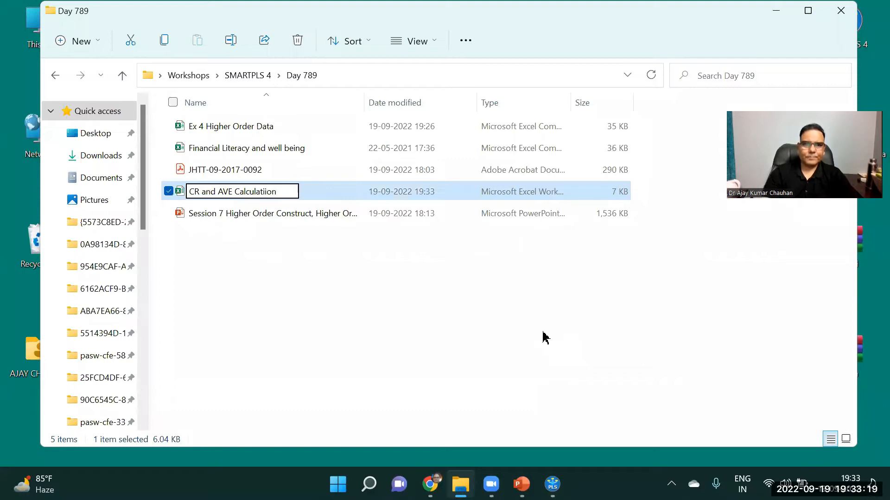
click(445, 324)
double_click(244, 131)
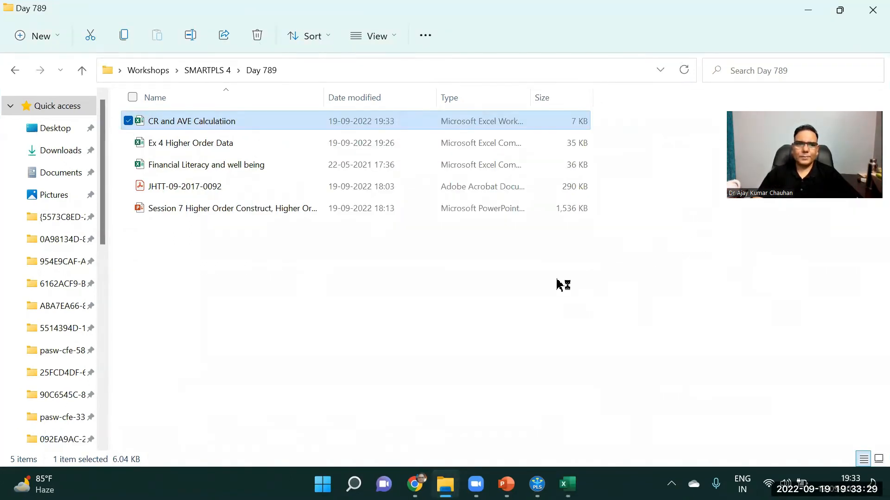
Open the Session 2 Validity Analysis of measurement model presentation from the Day 123 folder and go to the slide with the CR and AVE formulas
click(208, 69)
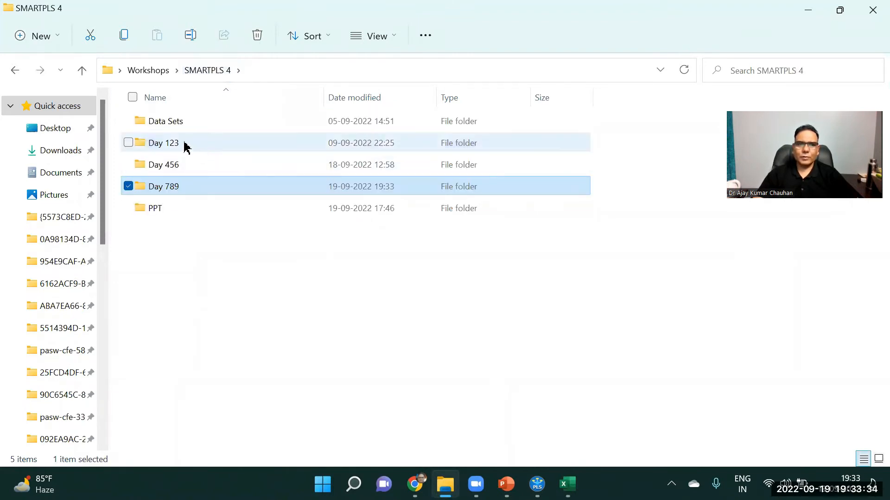
double_click(185, 144)
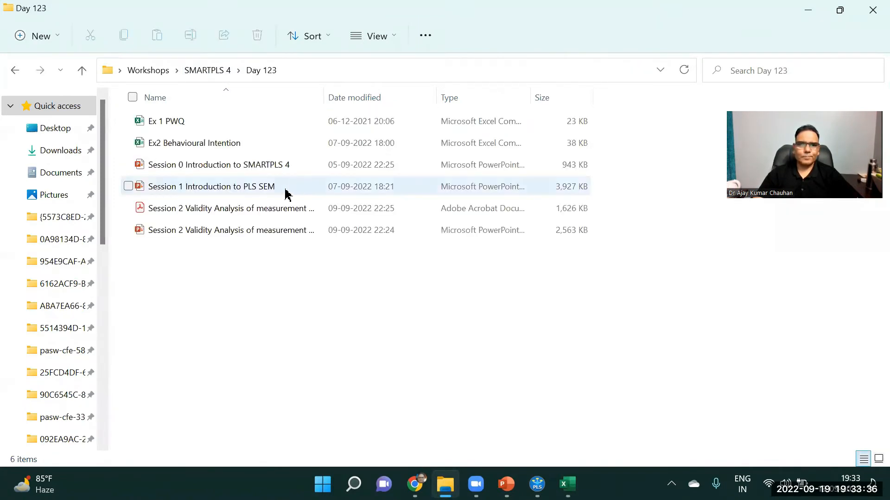
click(237, 233)
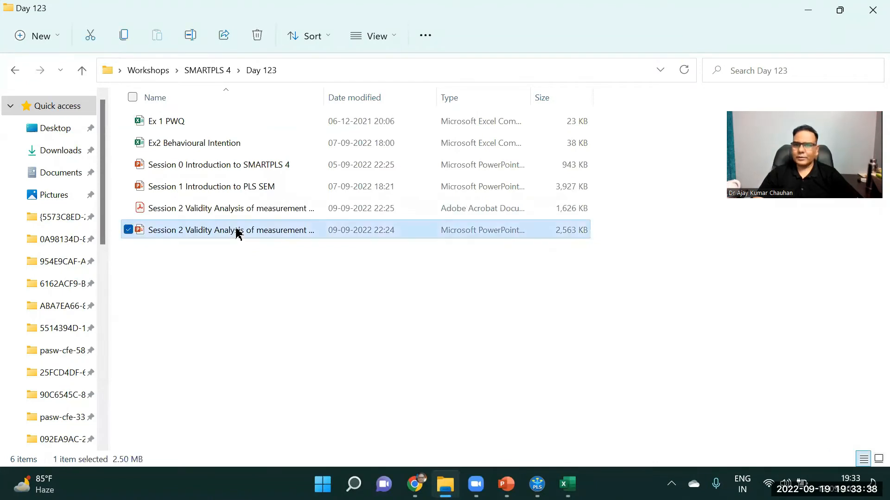
double_click(237, 233)
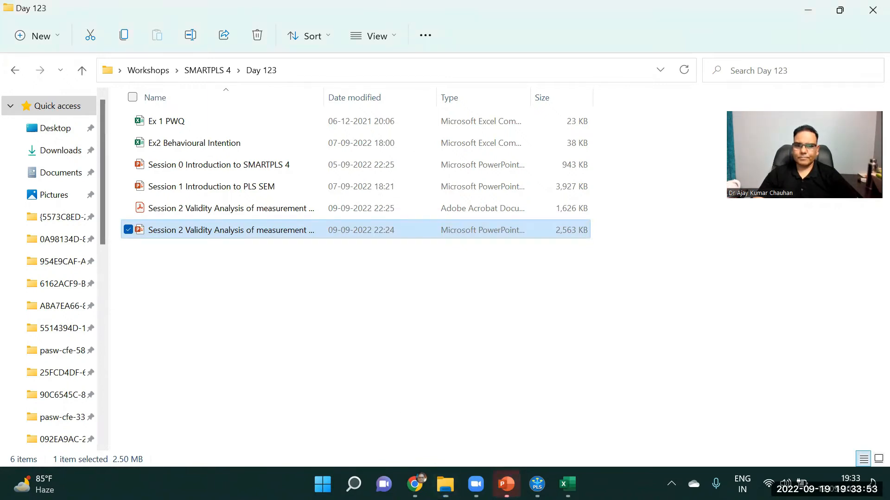
click(601, 396)
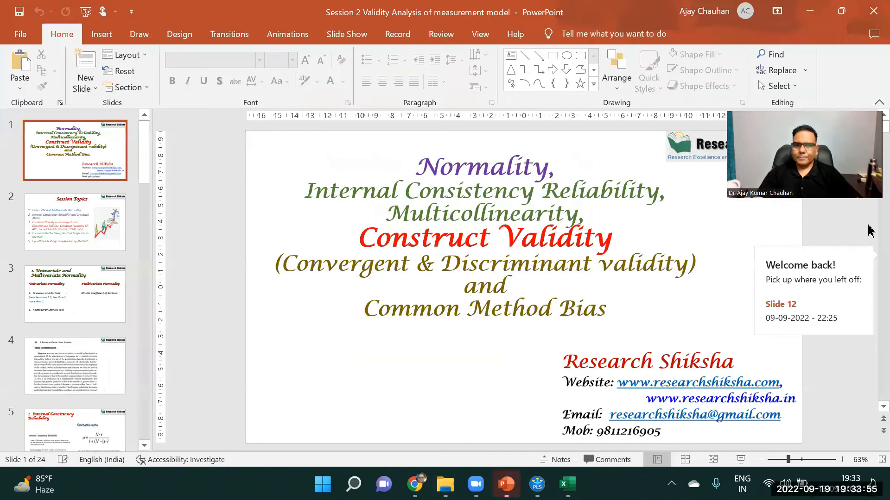
scroll(870, 230, down, 6)
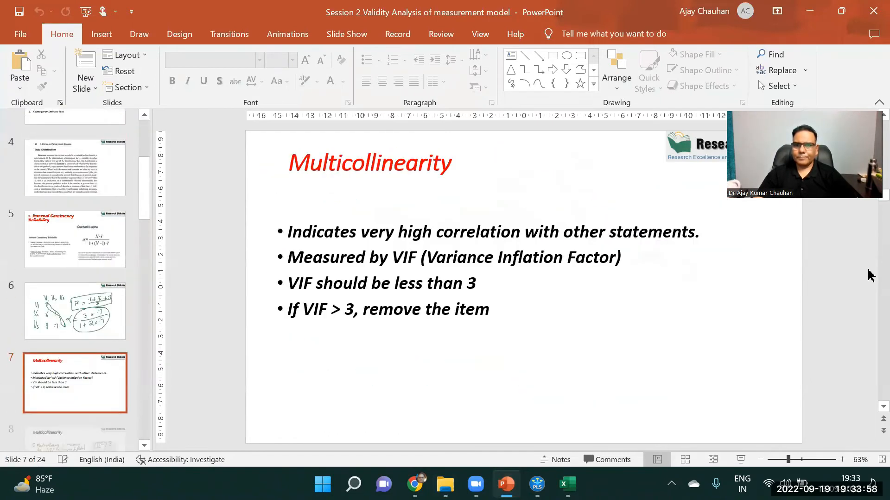
scroll(870, 275, down, 4)
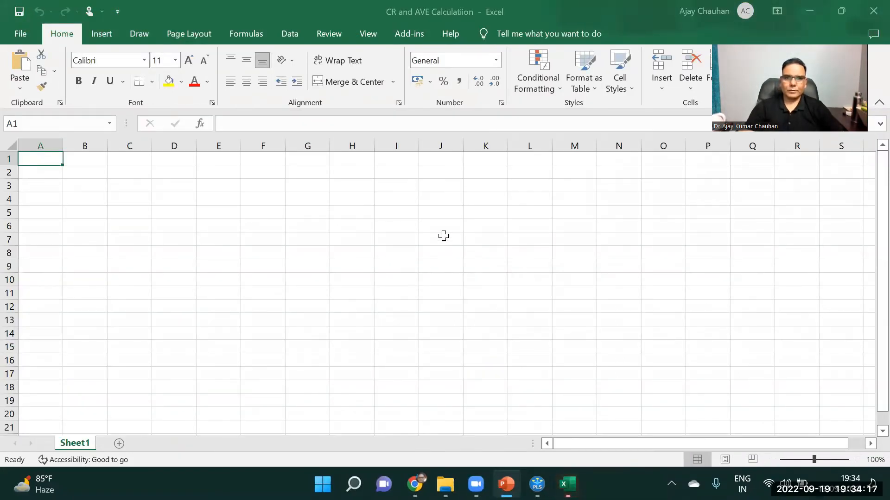
Paste the exported model image into the CR and AVE Calculatiion workbook, then shrink and position it over about columns H to P, rows 1 to 17
click(424, 245)
right_click(425, 244)
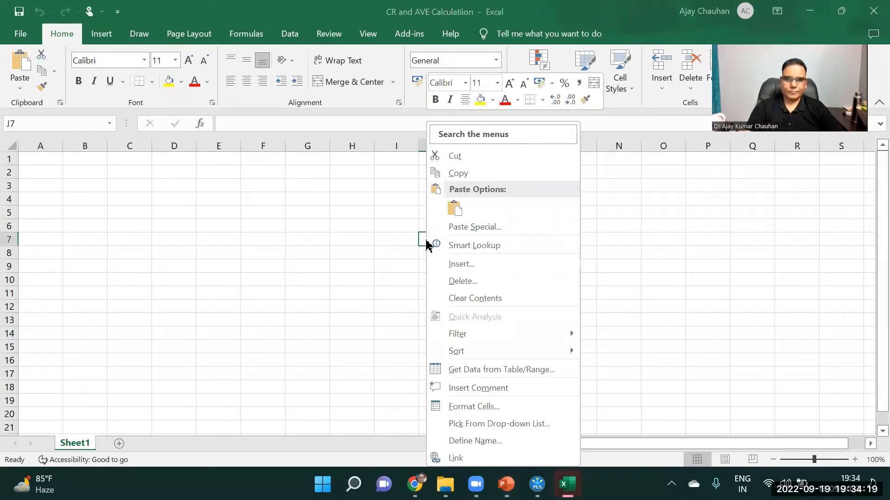
click(454, 208)
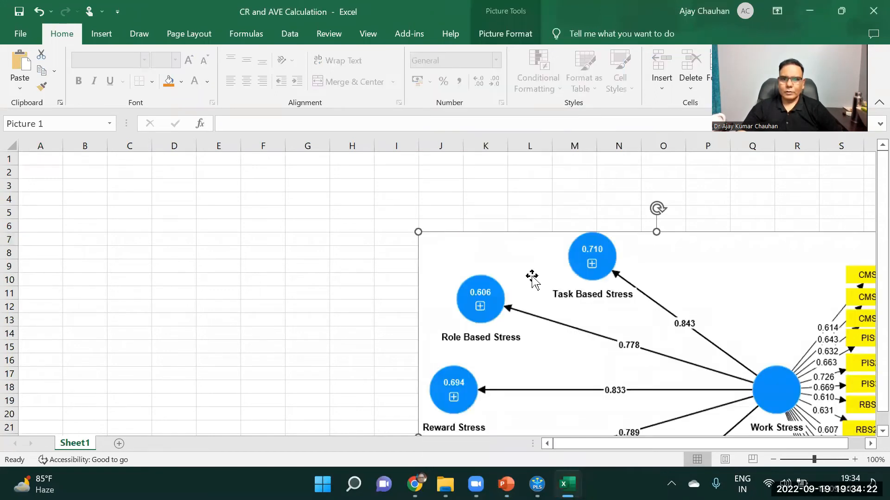
drag(630, 303, 563, 218)
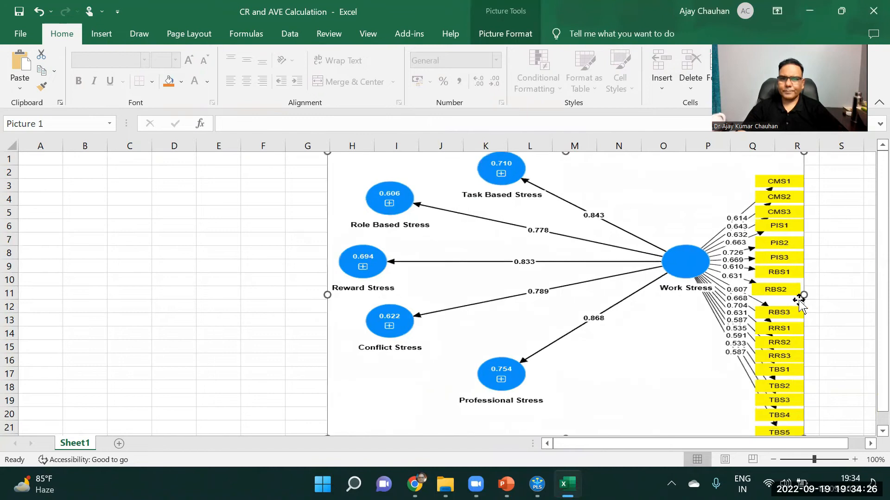
drag(804, 295, 727, 295)
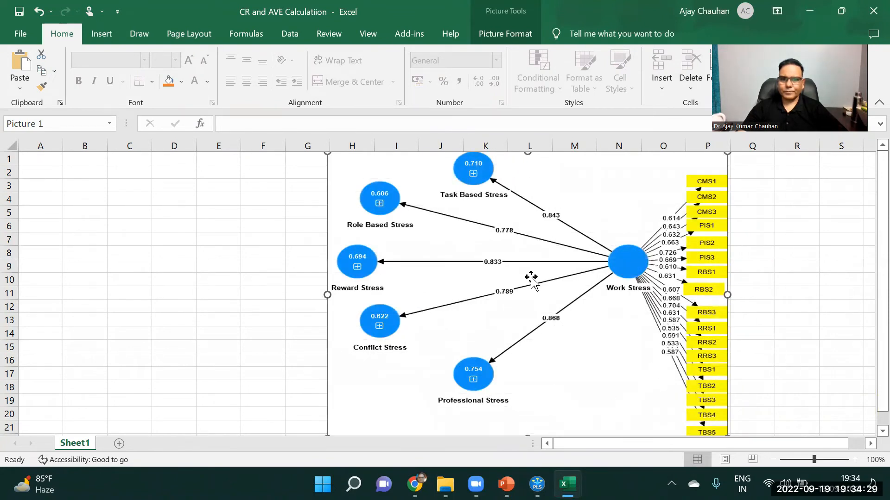
drag(526, 154, 532, 217)
drag(515, 273, 522, 208)
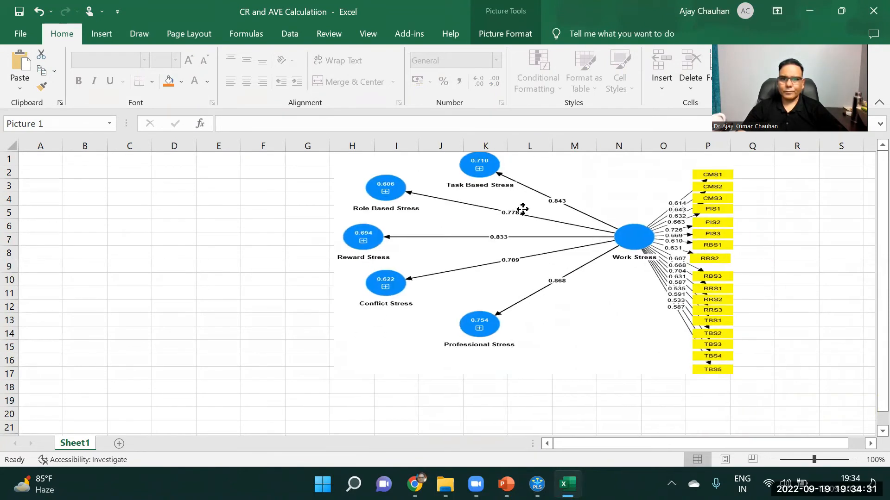
drag(524, 248, 524, 249)
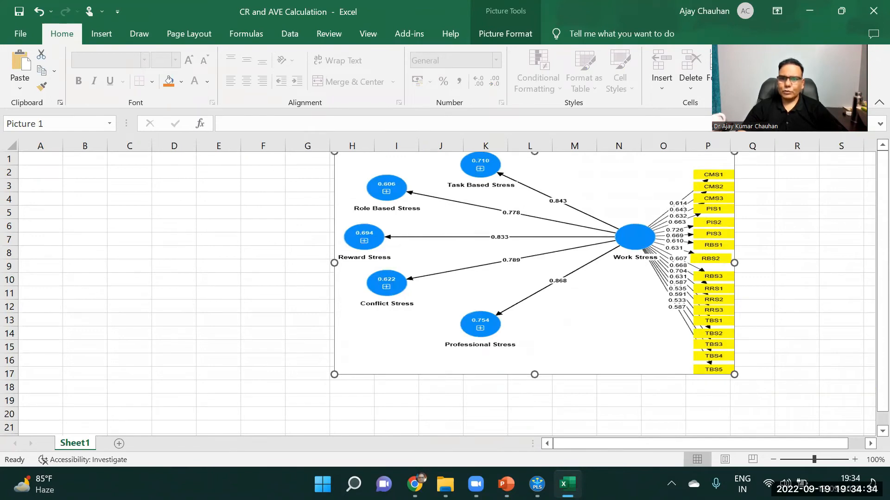
Switch back to the presentation and delete the model picture covering the Construct Validity slide
click(505, 484)
click(580, 417)
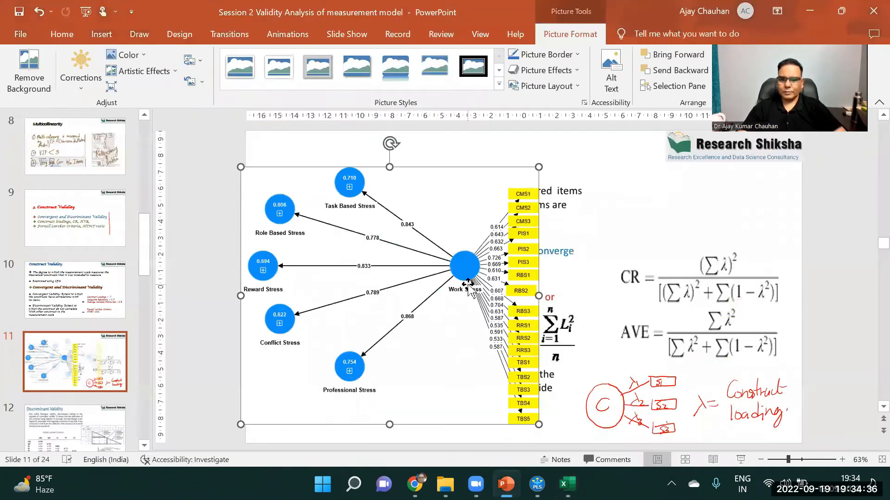
key(Delete)
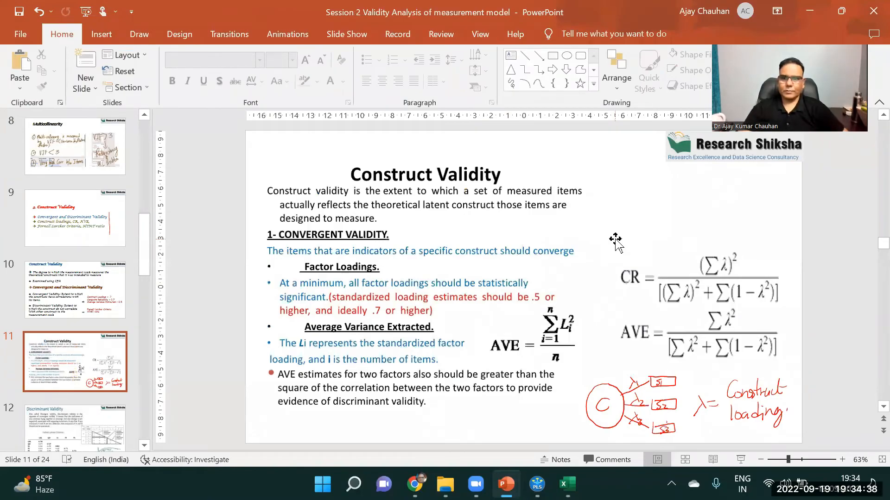
Capture the CR and AVE formulas from the slide and place the image in the Excel sheet over the Work Stress end of the diagram
key(super+shift+s)
drag(631, 349, 791, 376)
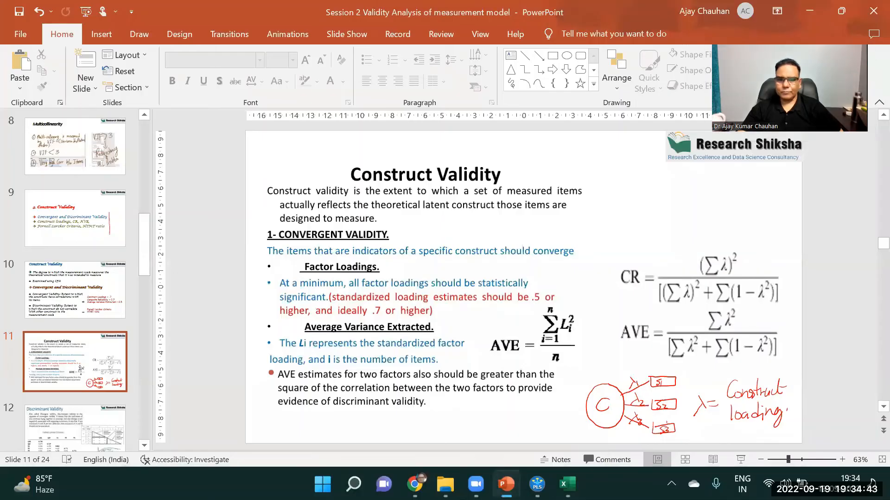
click(568, 484)
drag(471, 237, 807, 244)
click(41, 166)
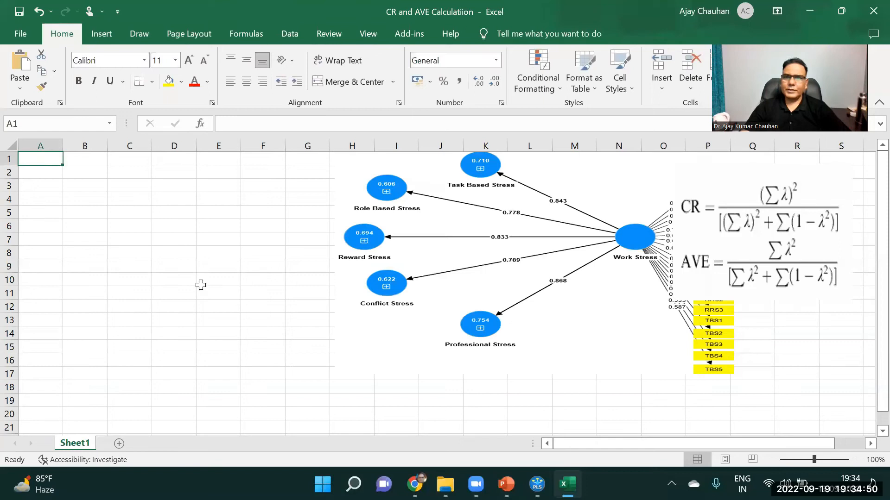
click(855, 459)
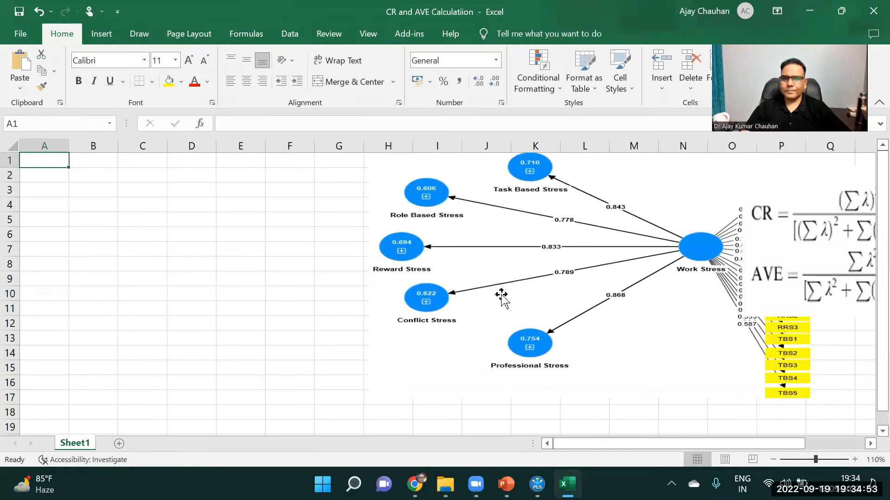
drag(719, 234, 706, 252)
click(28, 162)
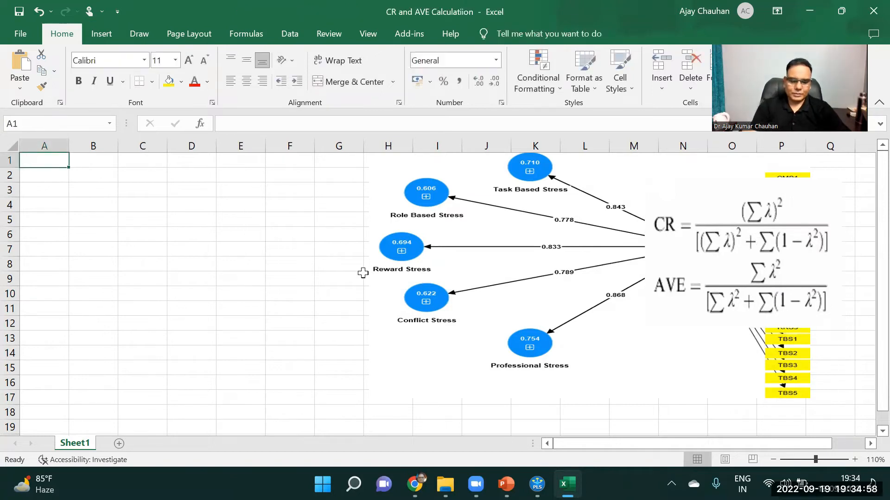
Enter the heading "Zero Order Construct" in cell A1 and fit column A's width to it
text(Zer)
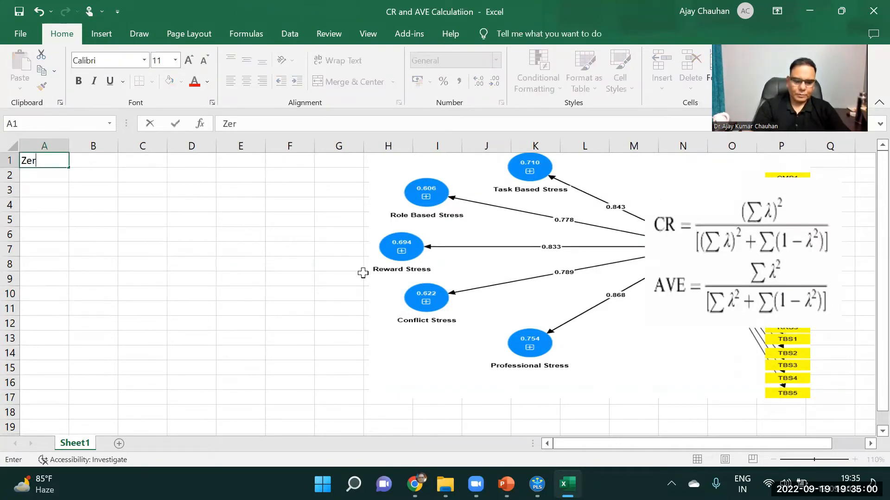
text(o Order Construct)
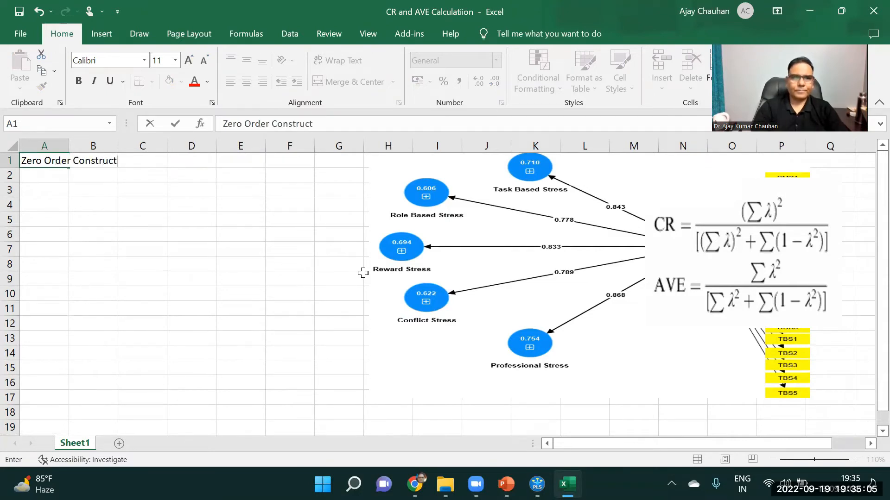
key(Return)
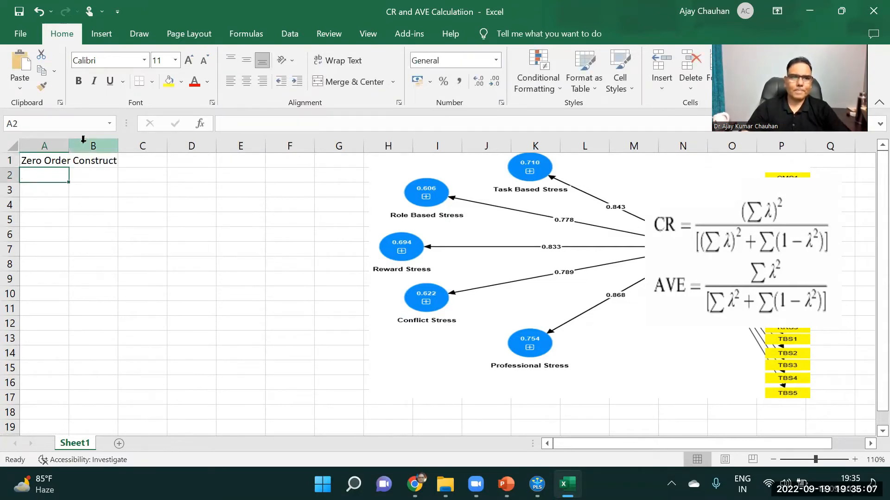
double_click(68, 146)
Enter the construct names "Task Based Stress" in A2 and "Role Based Stress" in A3
text(Task Ba)
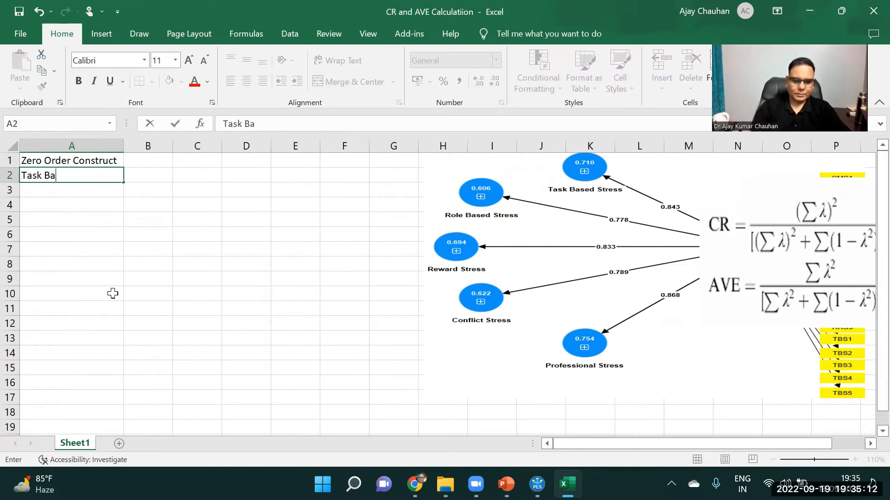
text(sed Stress)
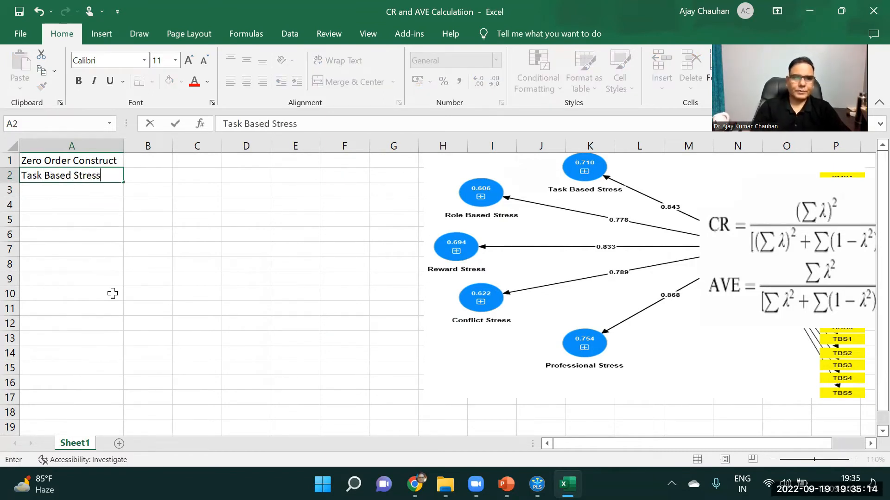
key(Return)
text(Role)
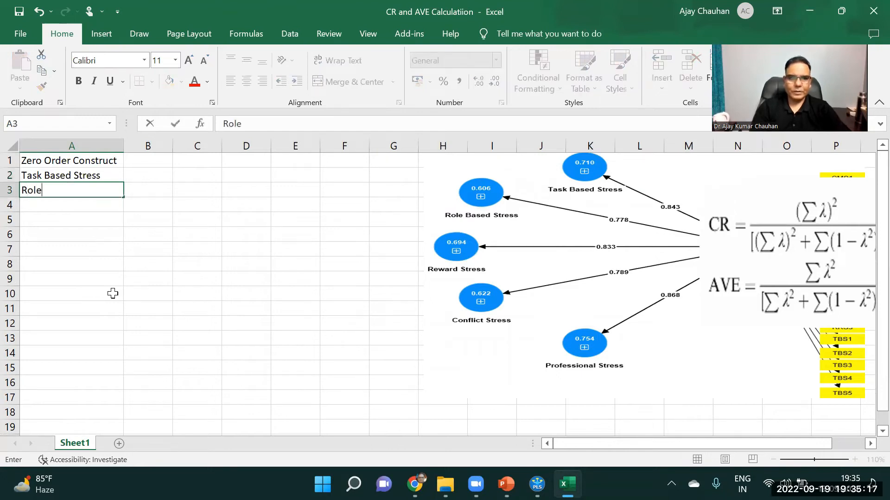
text( Based )
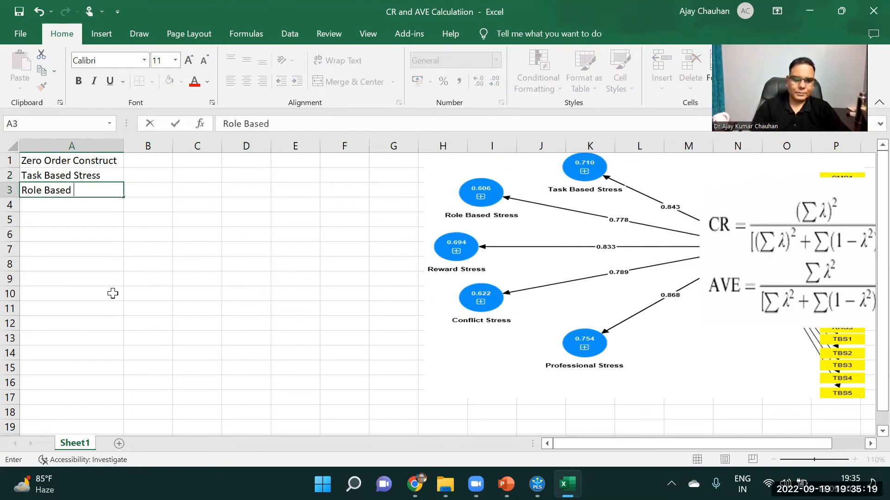
text(Stre)
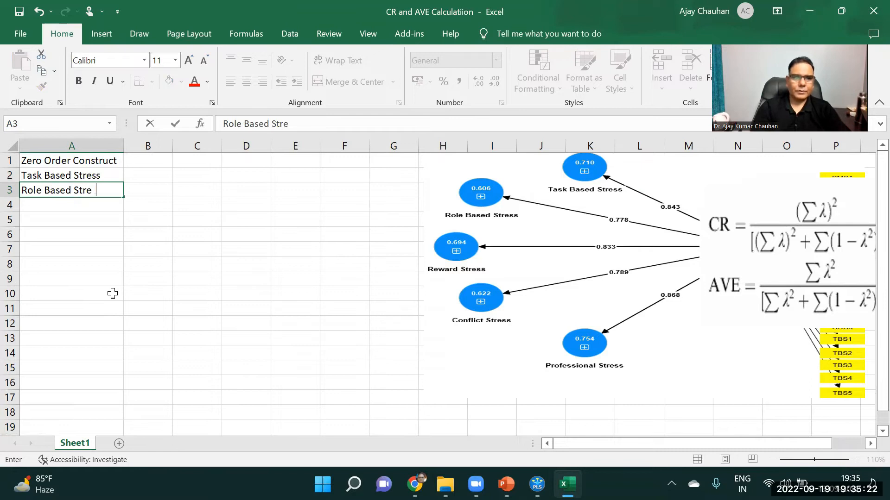
text(ss)
key(Return)
Enter the construct names "Reward Stress" in A4 and "Conflict Stress" in A5
text(Re)
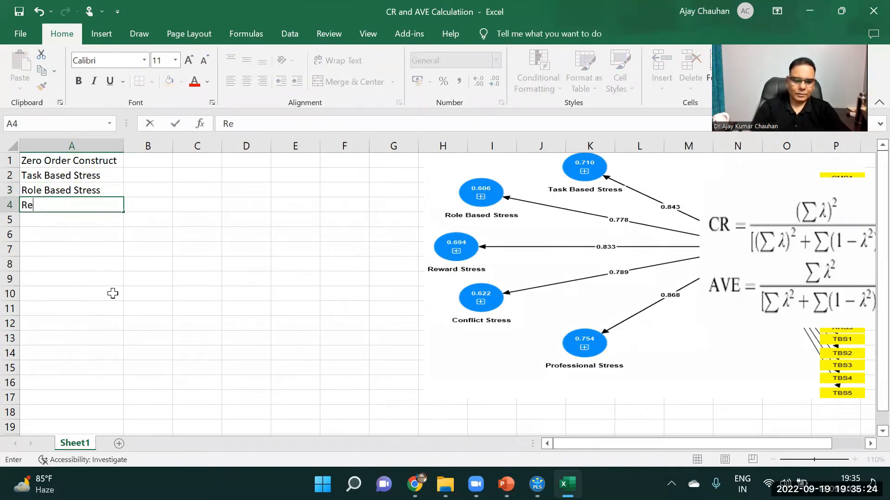
text(ward Stres)
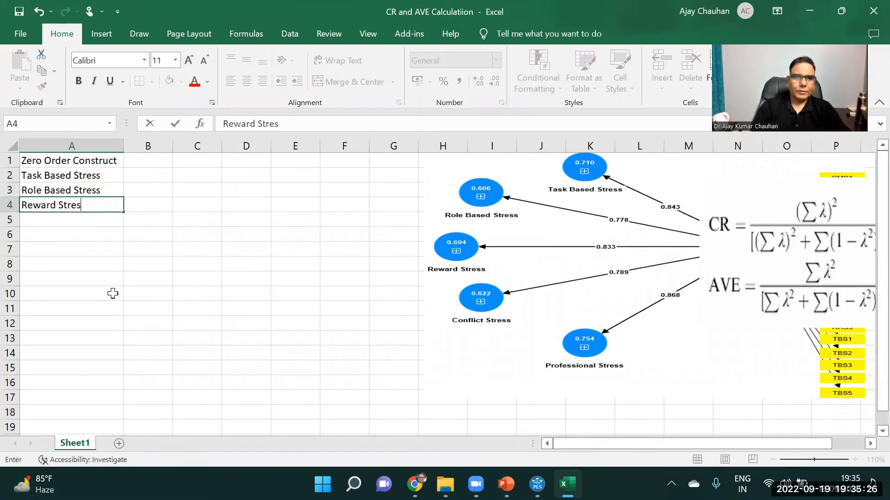
text(s)
key(Return)
text(Co)
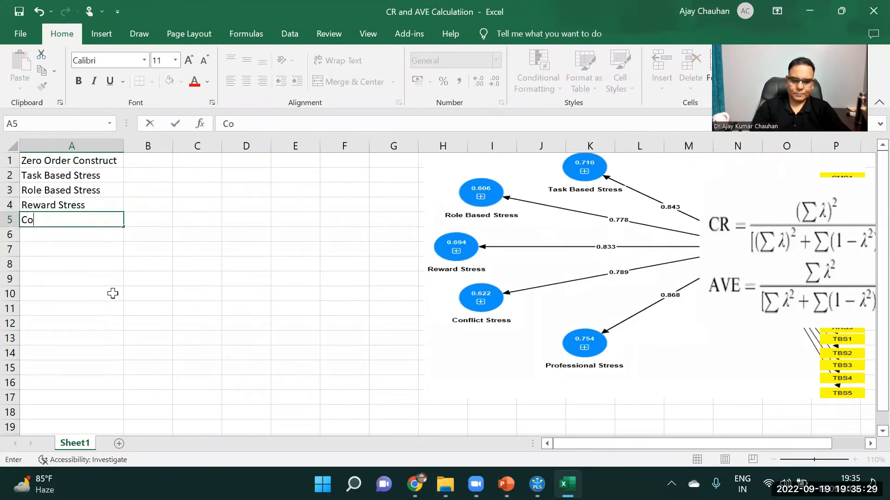
text(nflict Stress)
key(Return)
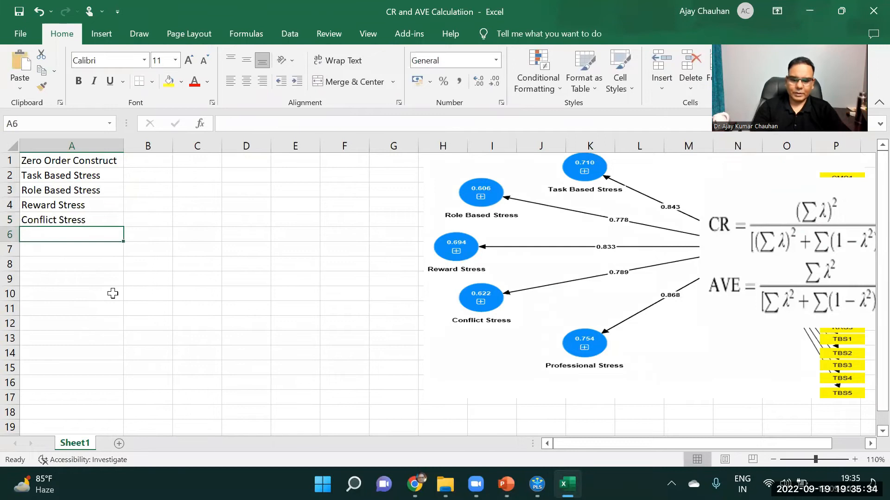
Enter the construct name "Professional Stress" in cell A6
text(Professional Stress)
key(Return)
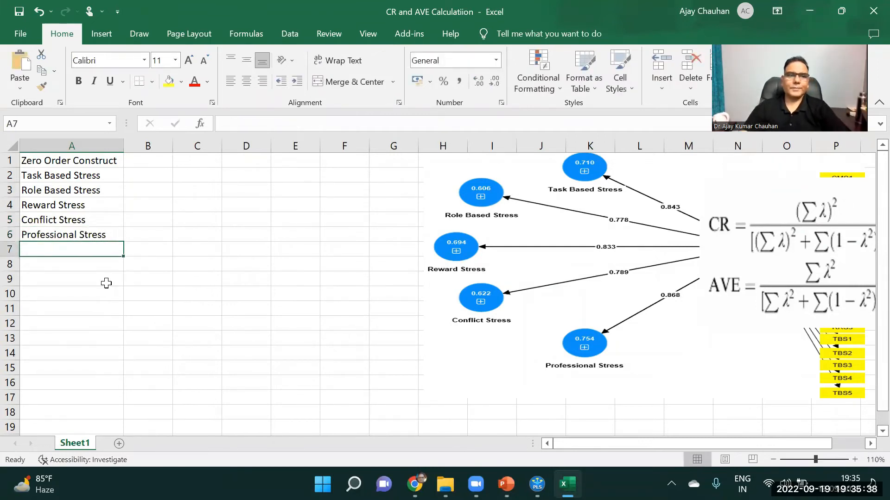
Enter the heading "Path Coeff" in B1, with 0.843 for Task Based Stress in B2 and 0.778 for Role Based Stress in B3
click(145, 162)
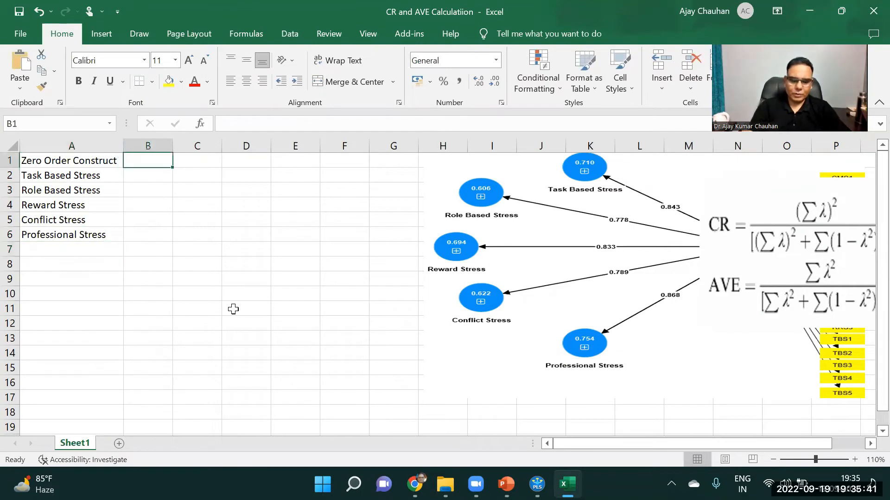
text(Path Coeff)
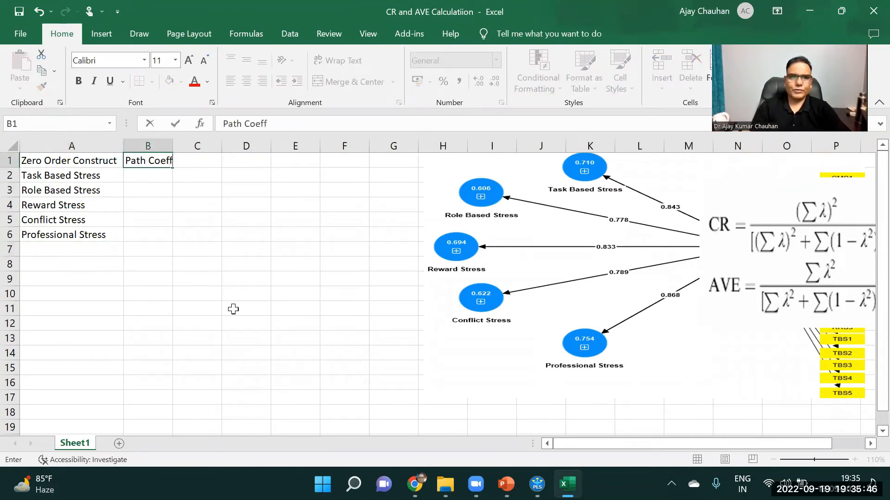
key(Return)
text(.843)
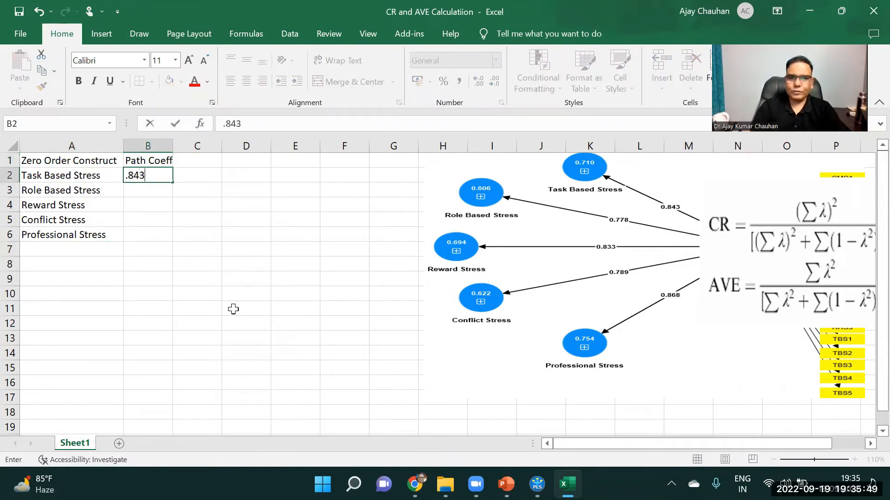
key(Return)
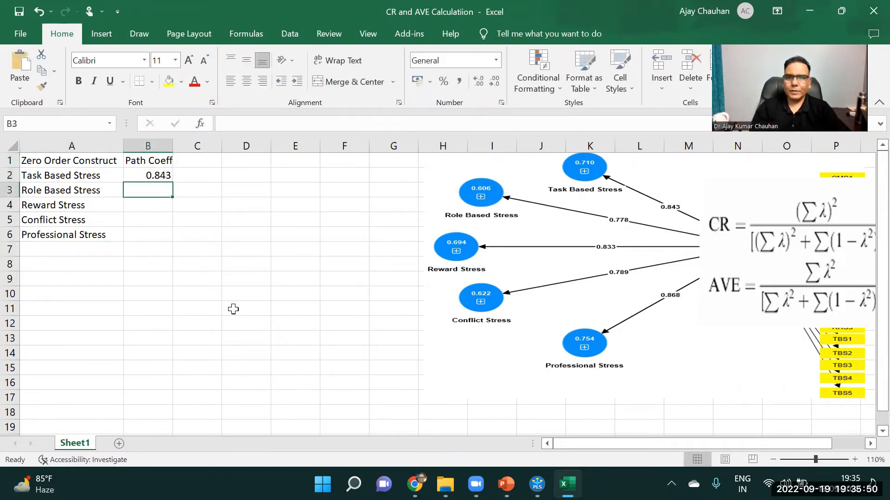
text(.778)
key(Return)
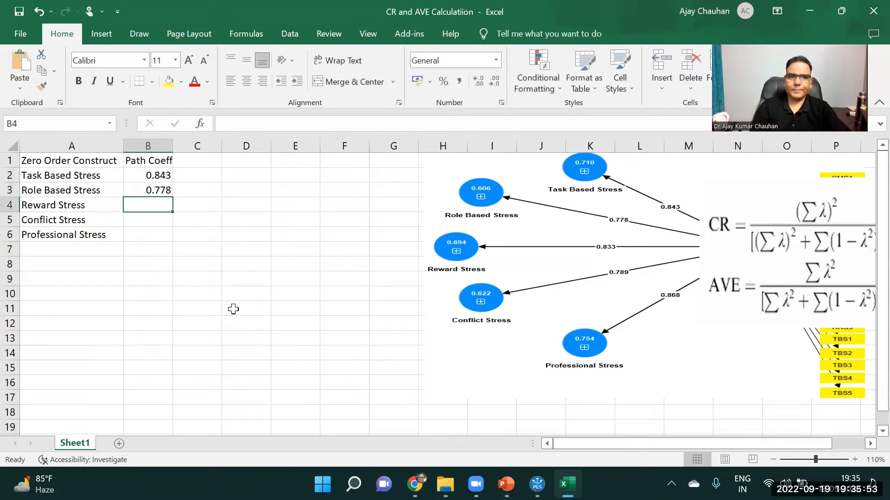
Enter the path coefficients 0.833 for Reward Stress in B4 and 0.789 for Conflict Stress in B5
text(.83)
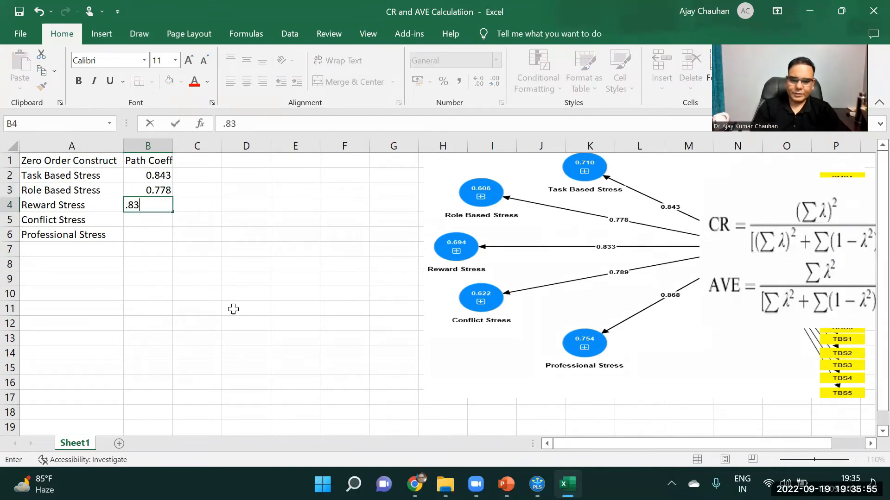
text(3)
key(Return)
text(.)
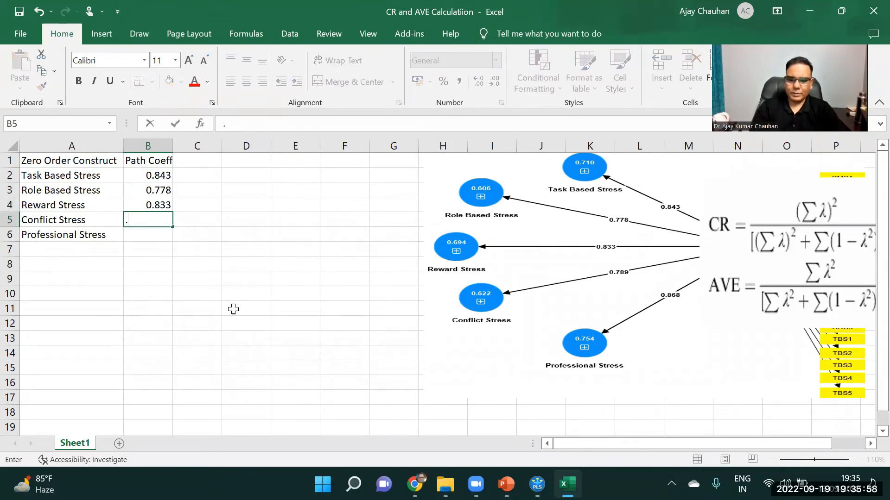
text(789)
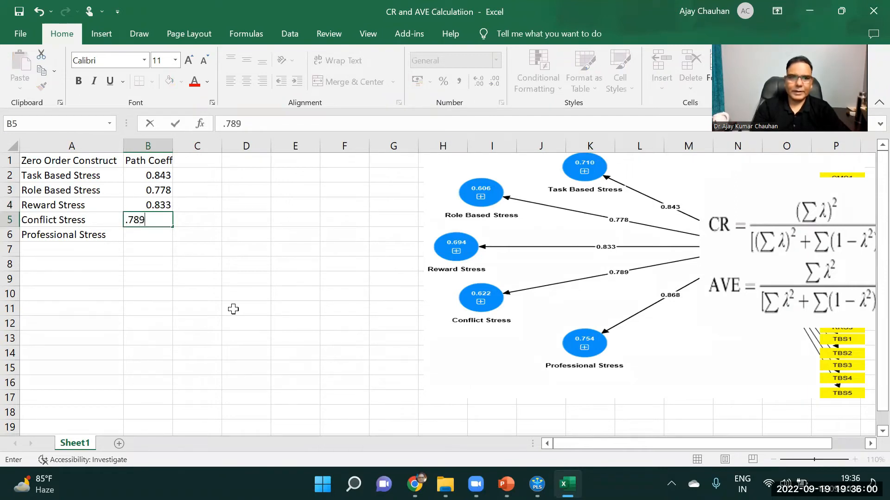
key(Return)
Enter the Professional Stress path coefficient 0.868 in B6, removing the extra leading decimal point
text(.)
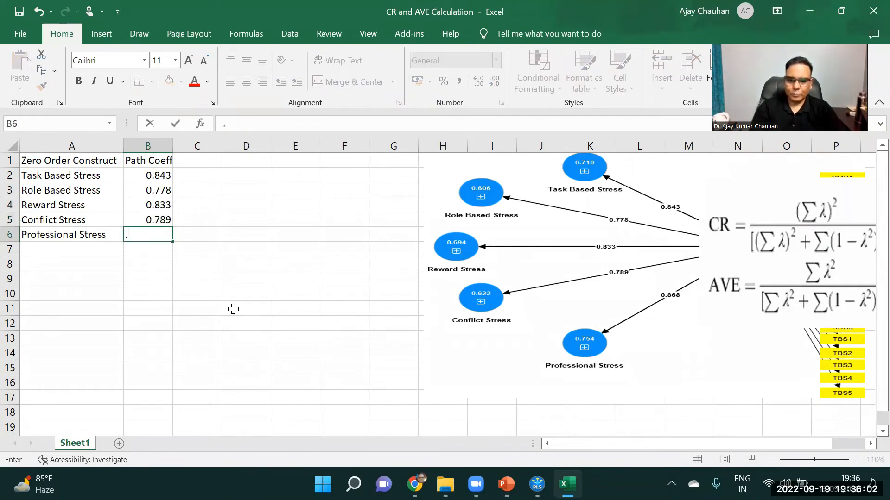
text(0.868)
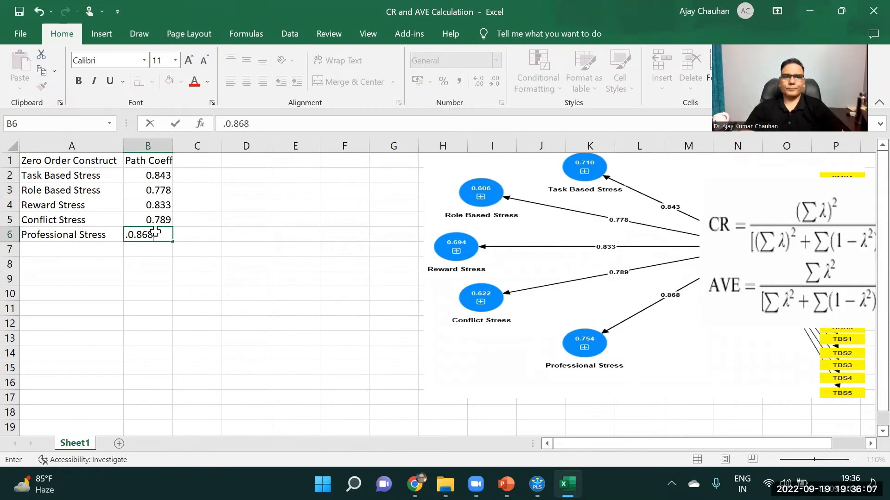
drag(155, 248, 162, 220)
click(196, 208)
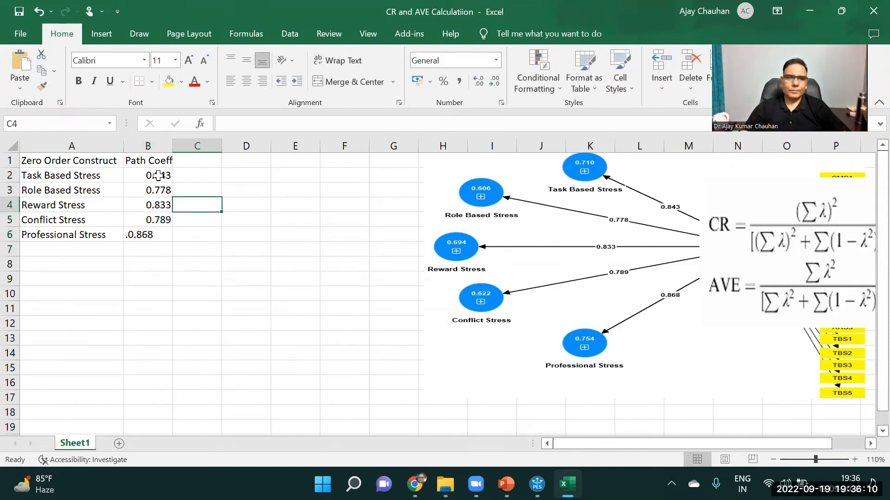
click(132, 240)
click(225, 125)
key(BackSpace)
key(Return)
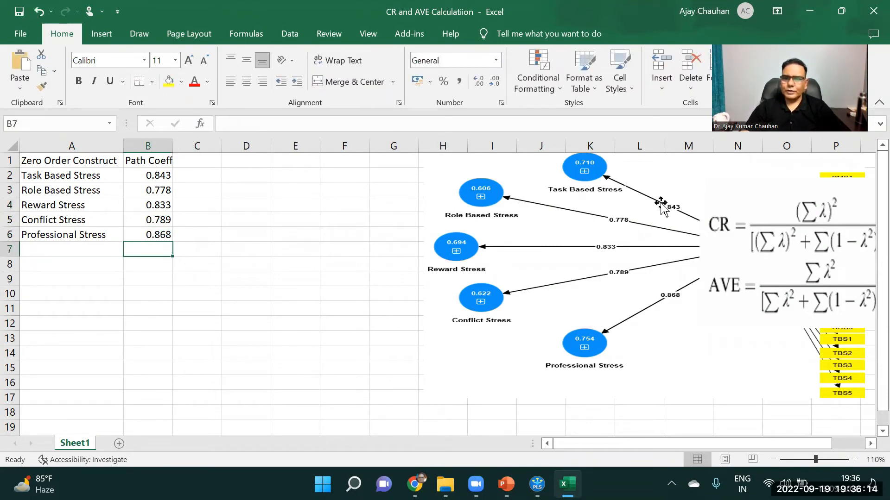
Shift the path diagram picture slightly toward the table, clear of the formula image, and widen column B a little
drag(638, 264, 604, 262)
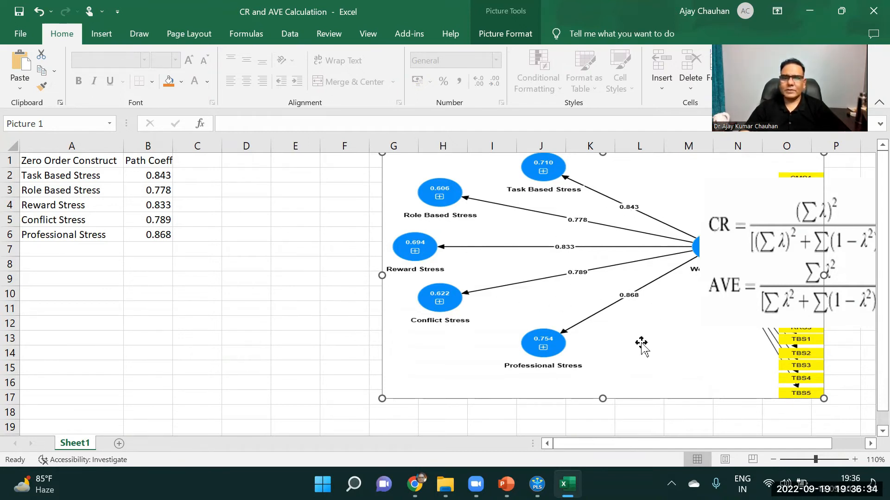
drag(173, 147, 176, 147)
Enter the heading "Path Coeff Square" in C1 and fit column C's width to it
click(213, 165)
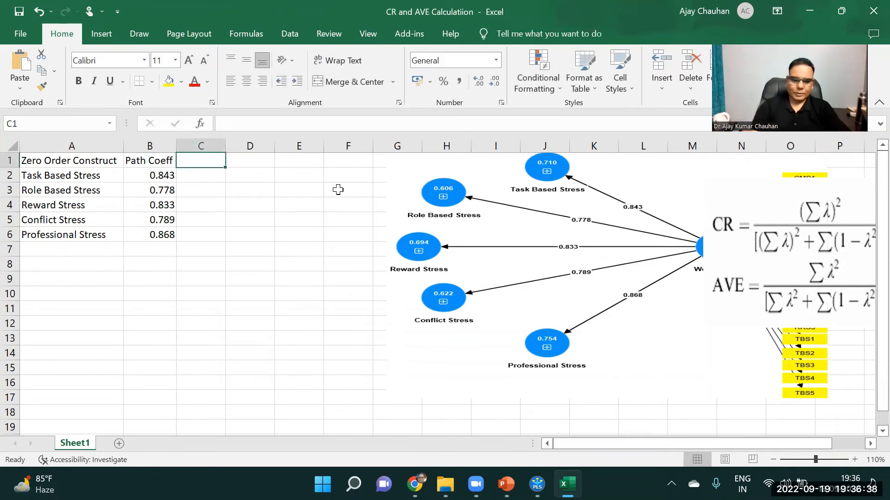
text(Path C)
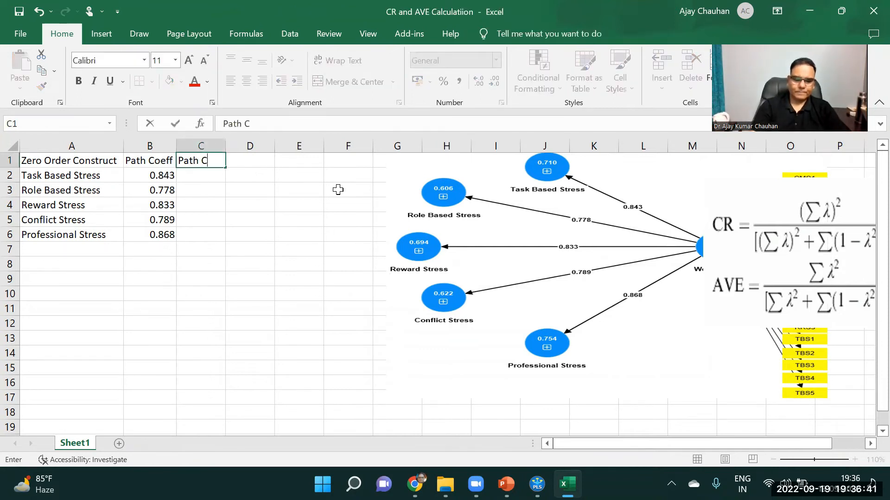
text(oeff Square)
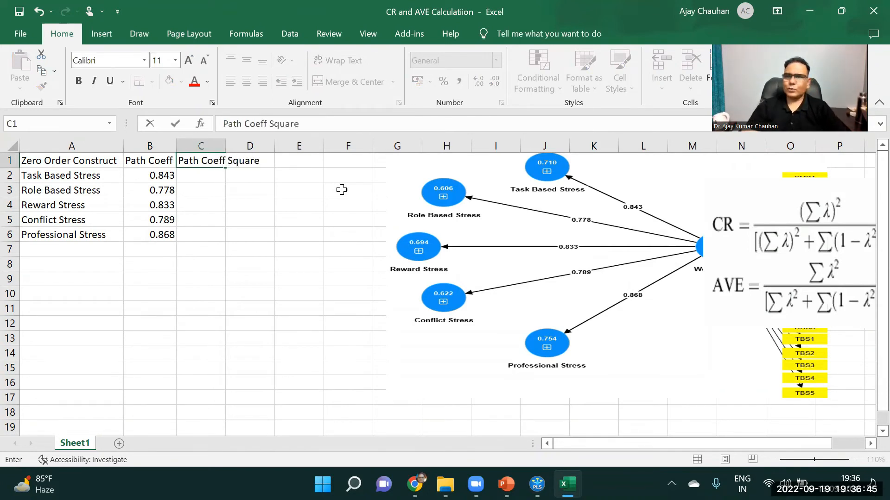
click(317, 233)
double_click(226, 144)
Square the path coefficient with =B2^2 in C2 and fill the formula down to C6
click(213, 173)
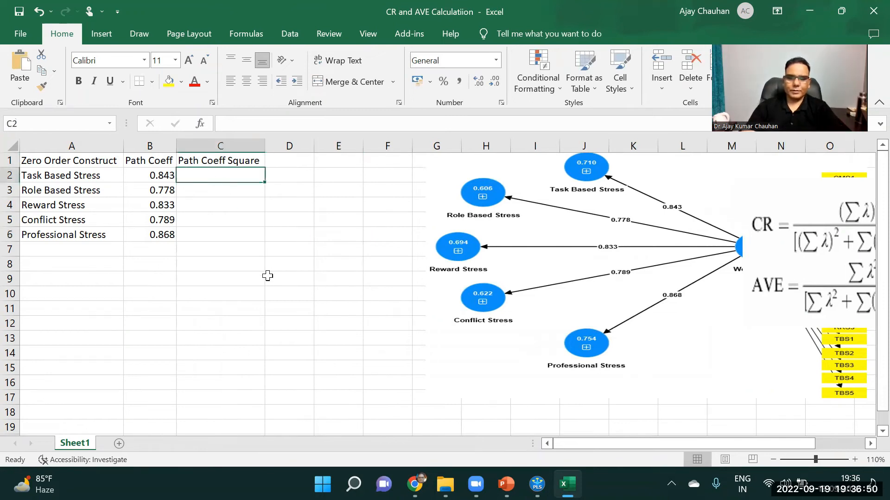
text(=)
click(151, 175)
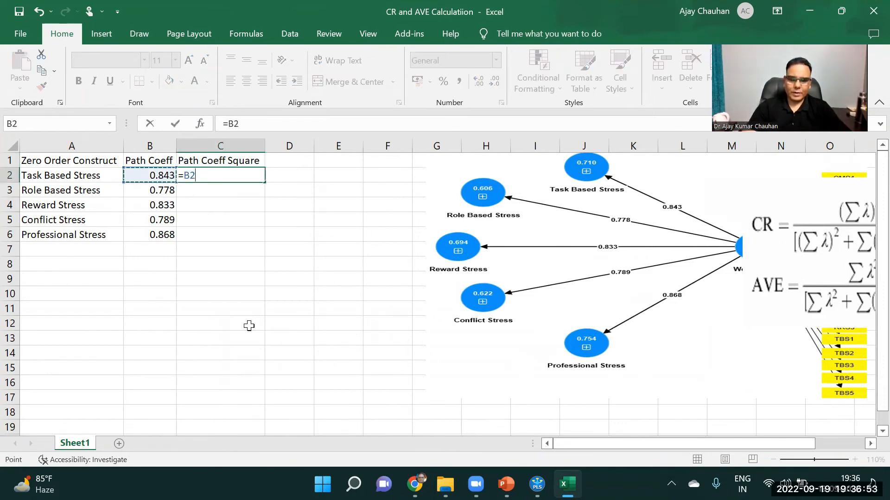
text(^)
key(ctrl+Return)
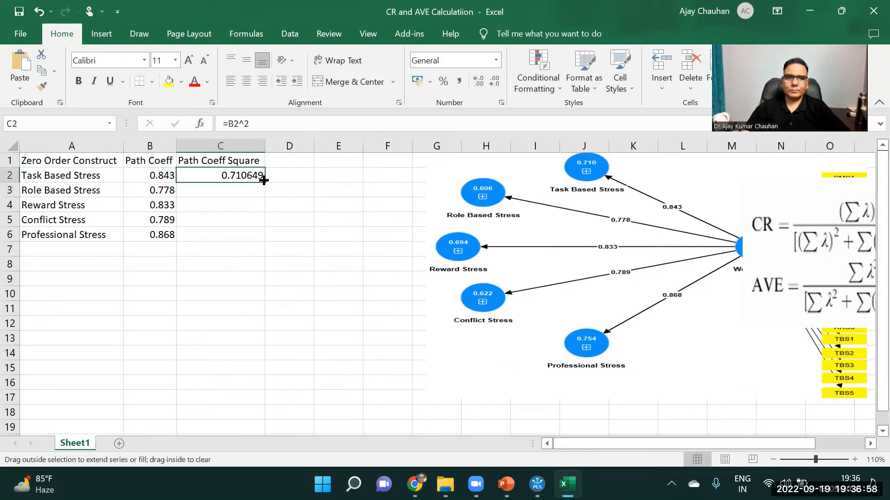
double_click(260, 182)
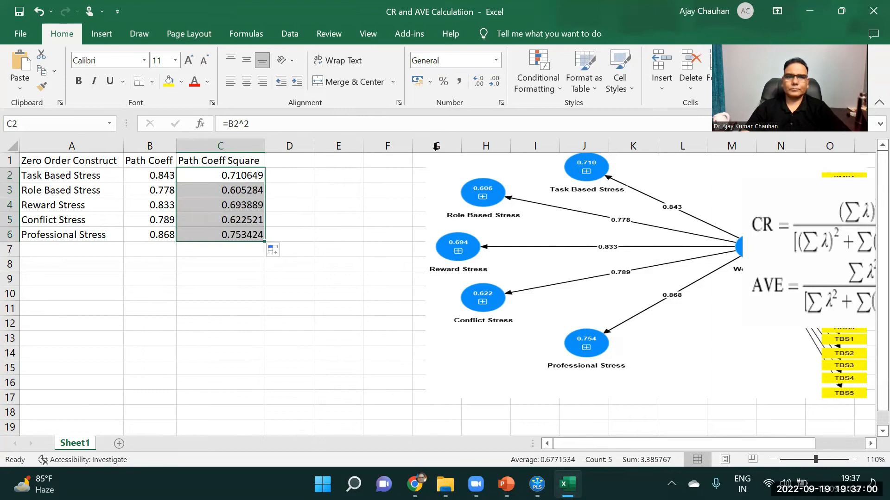
Format the squared coefficients in C2:C6 to three decimal places
click(478, 84)
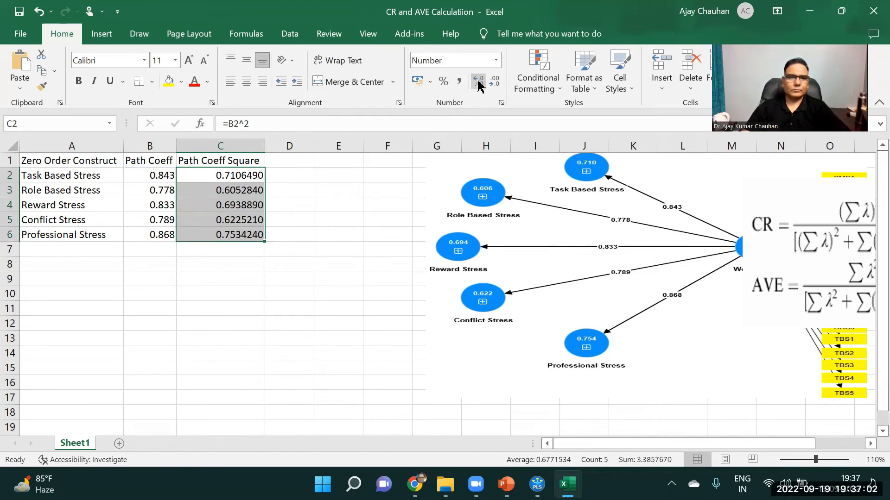
click(496, 84)
click(497, 84)
click(497, 83)
click(497, 83)
click(497, 83)
click(478, 84)
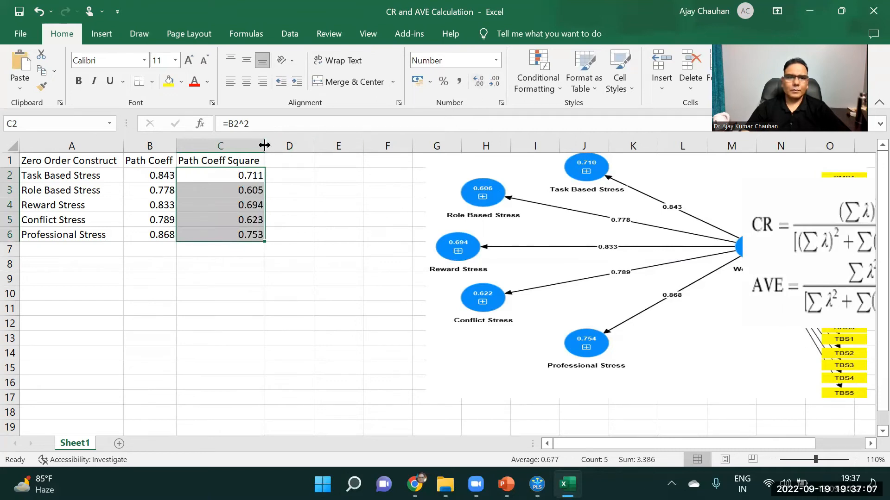
Adjust column C's width to fit its heading and enter the heading "Error" in D1
drag(264, 145, 246, 144)
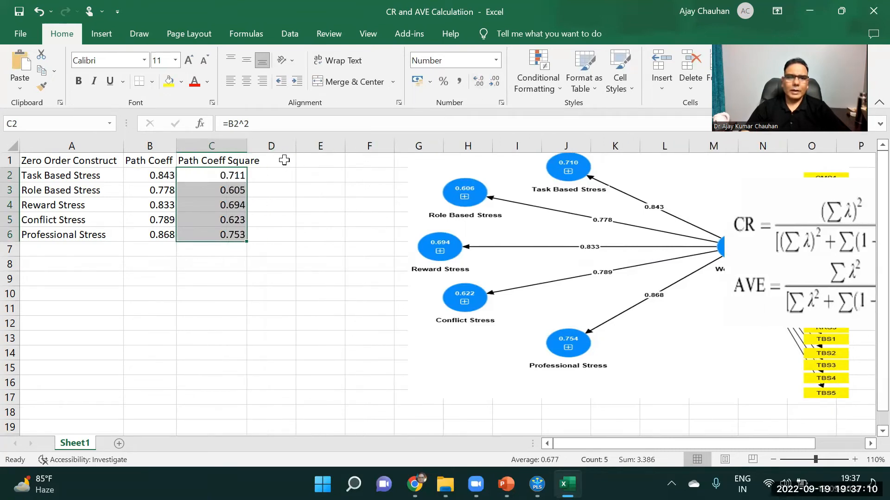
click(284, 160)
double_click(246, 143)
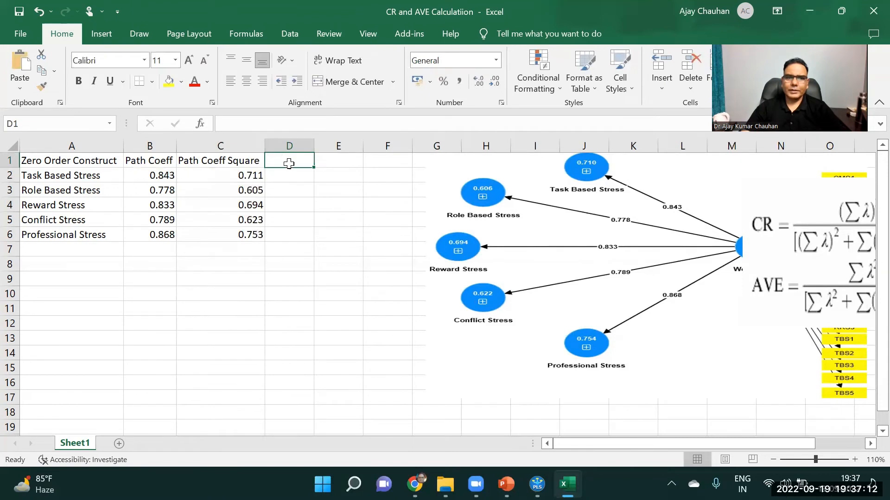
text(Error)
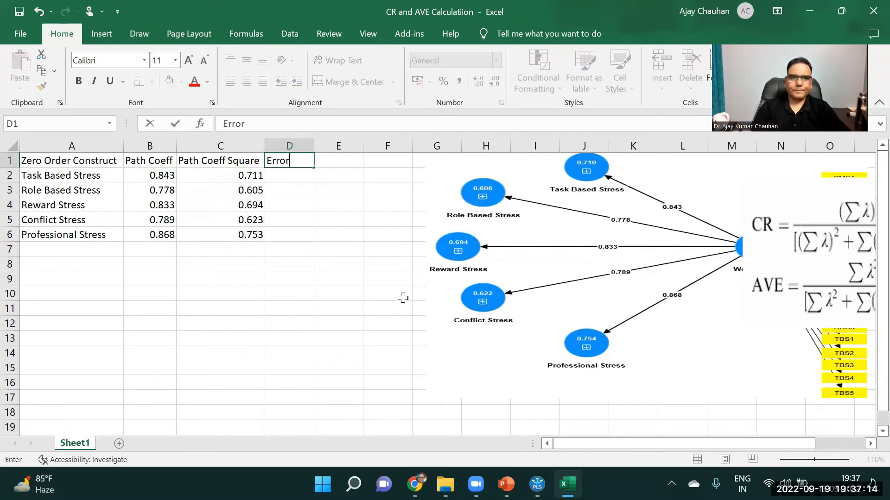
key(Return)
Calculate the error term with =1-C2 in D2 and fill the formula down to D6
text(=)
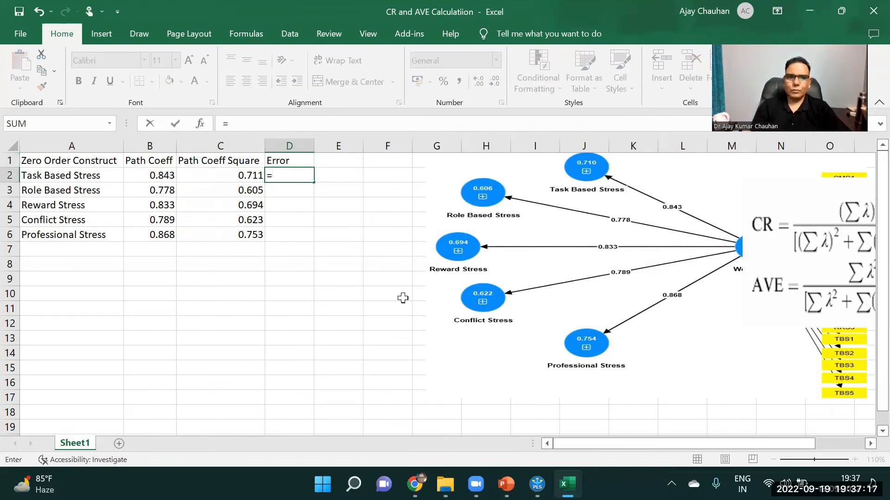
text(1-)
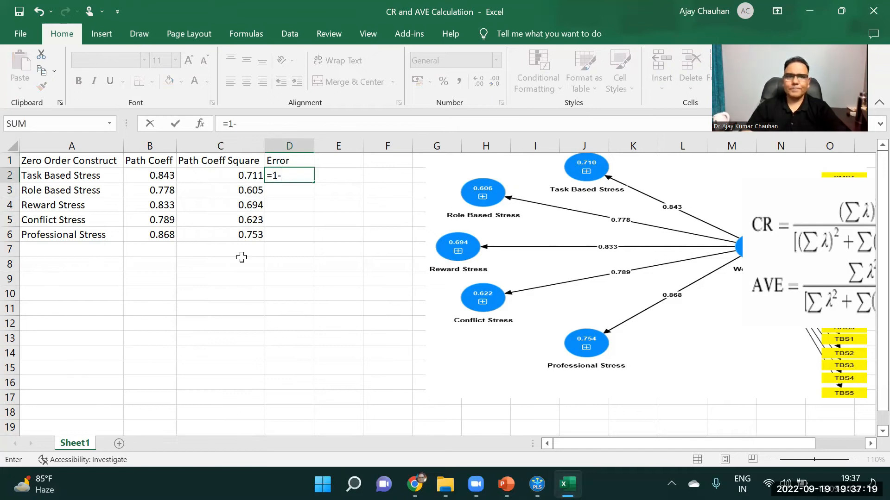
click(243, 177)
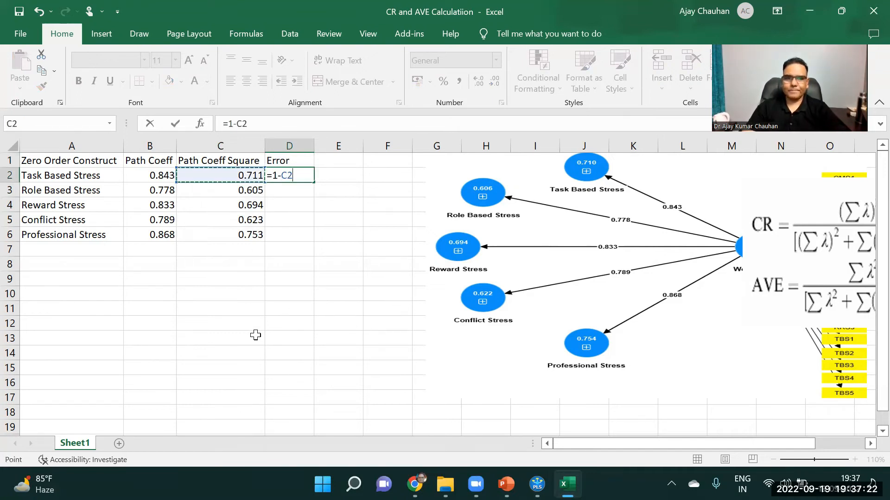
key(Return)
click(305, 178)
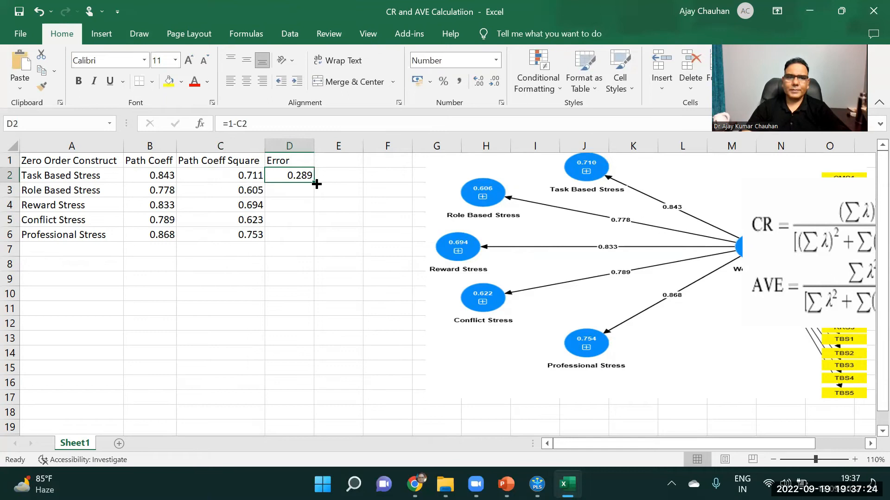
double_click(315, 184)
click(285, 276)
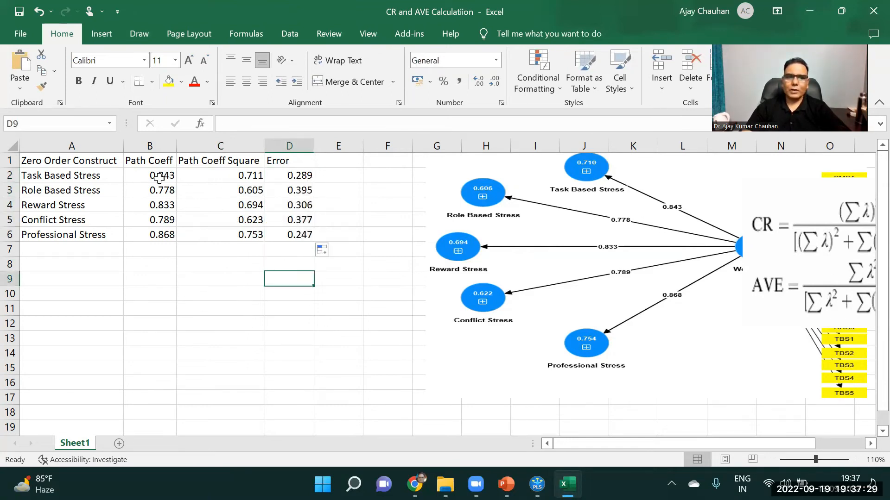
Enter the label "Total" in A8 and sum the path coefficients in B8 with =SUM(B2:B6)
click(61, 250)
click(57, 269)
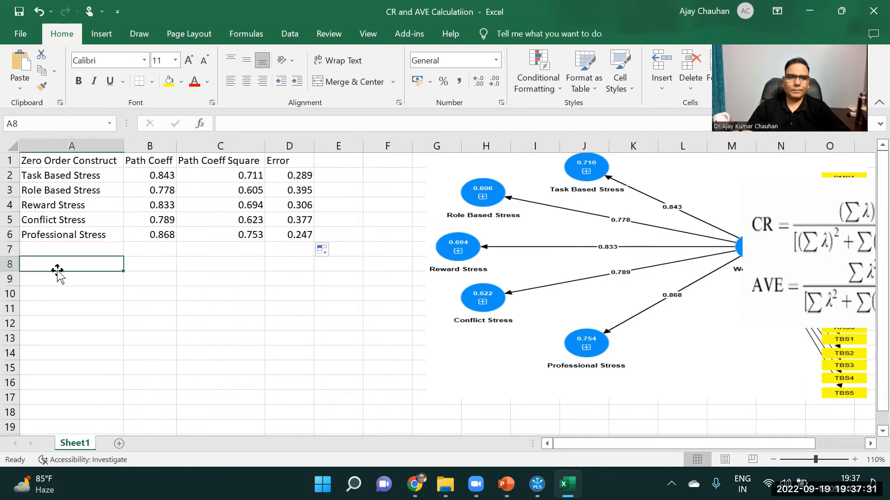
text(Total)
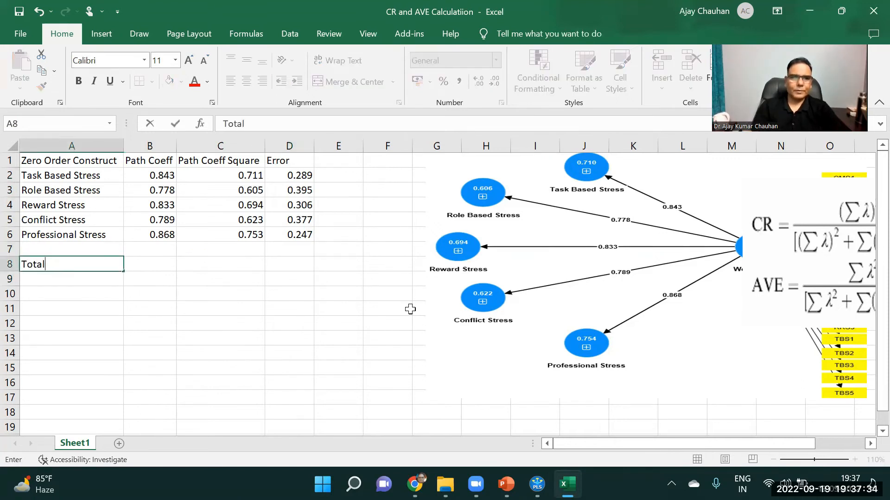
key(Tab)
text(=sum()
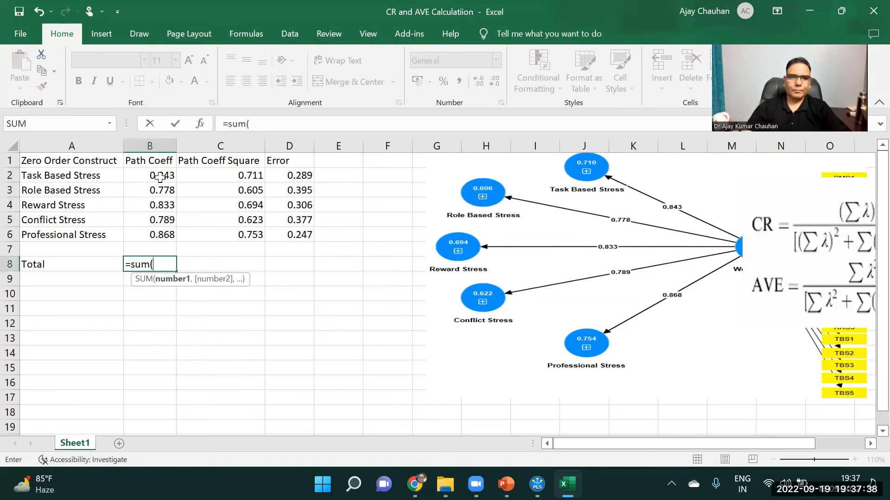
drag(159, 176, 167, 236)
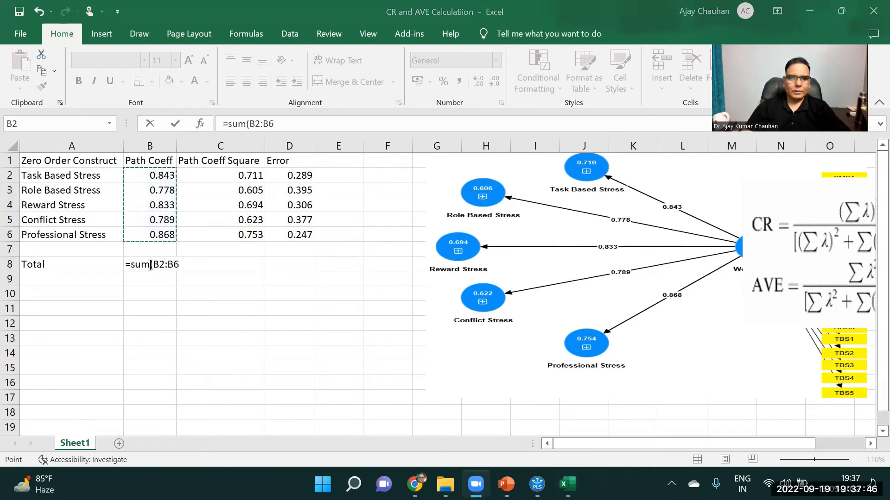
click(285, 122)
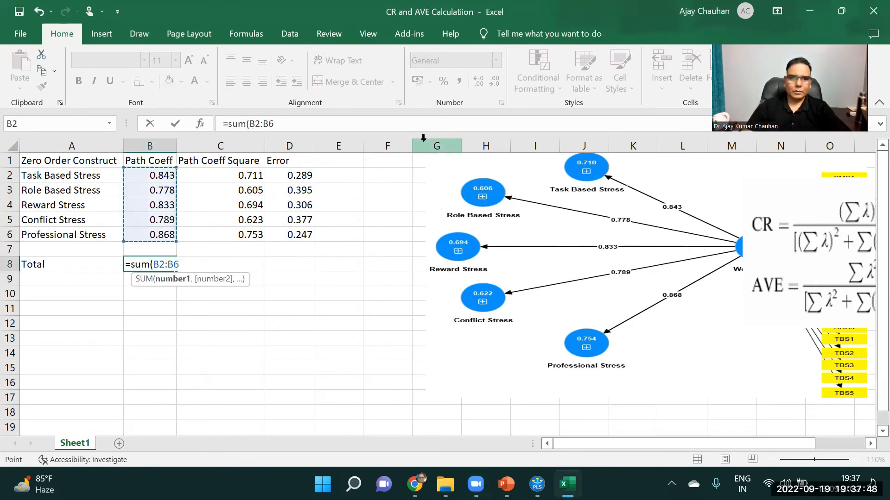
click(283, 123)
text())
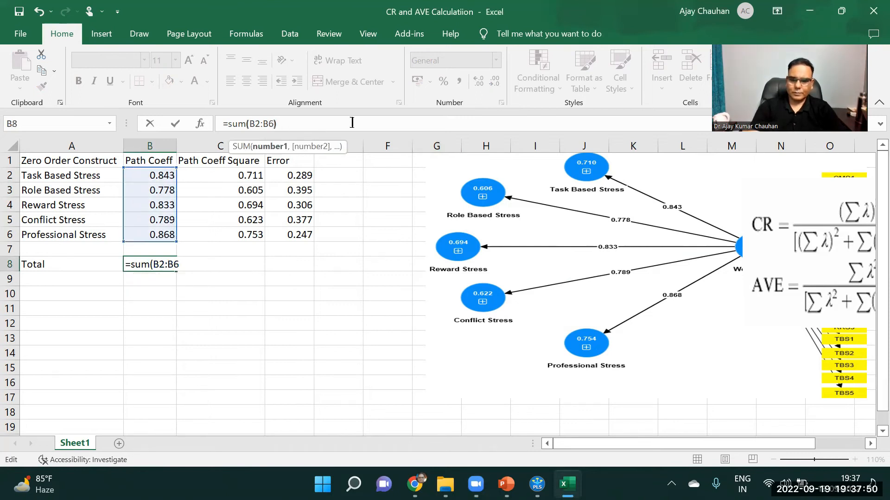
key(Return)
Fill the total formula from B8 across to D8
click(160, 267)
drag(175, 269, 302, 265)
click(292, 332)
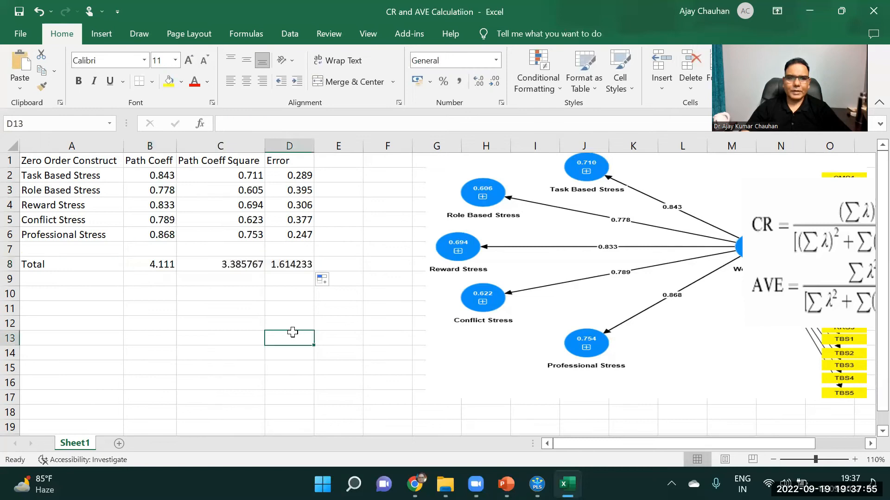
Format the totals in B8:D8 to three decimal places
drag(169, 265, 297, 265)
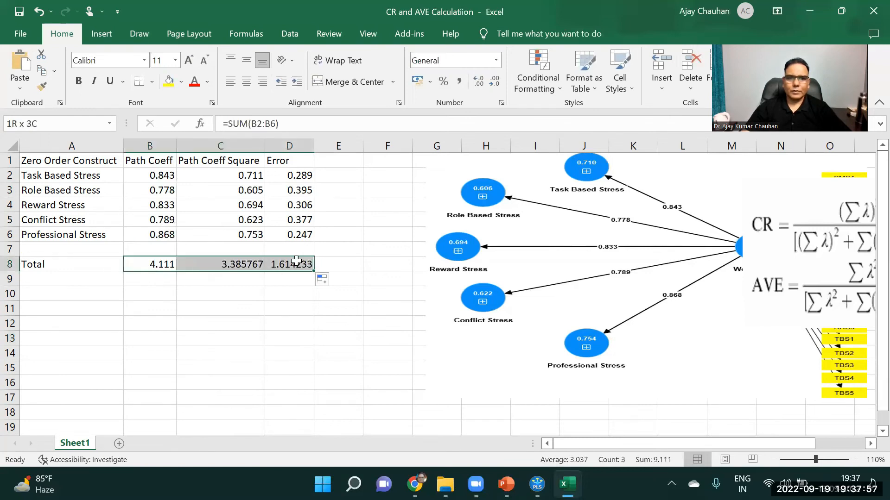
click(494, 82)
click(479, 82)
click(481, 83)
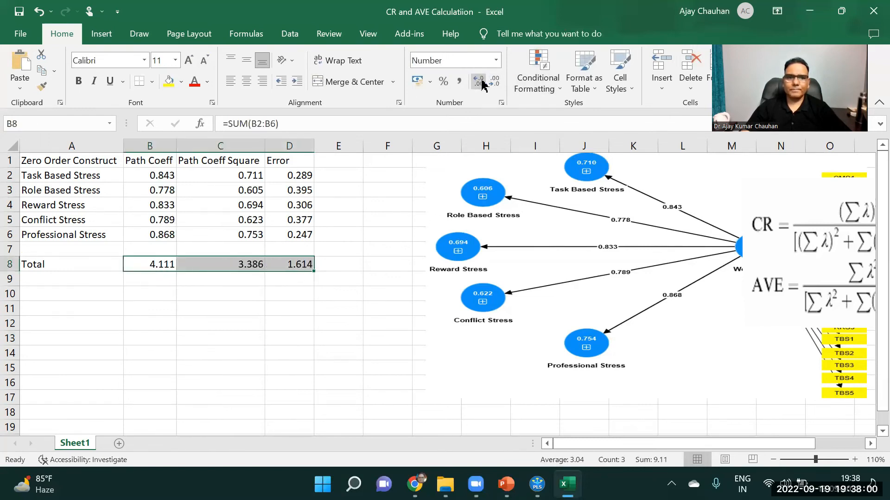
click(373, 322)
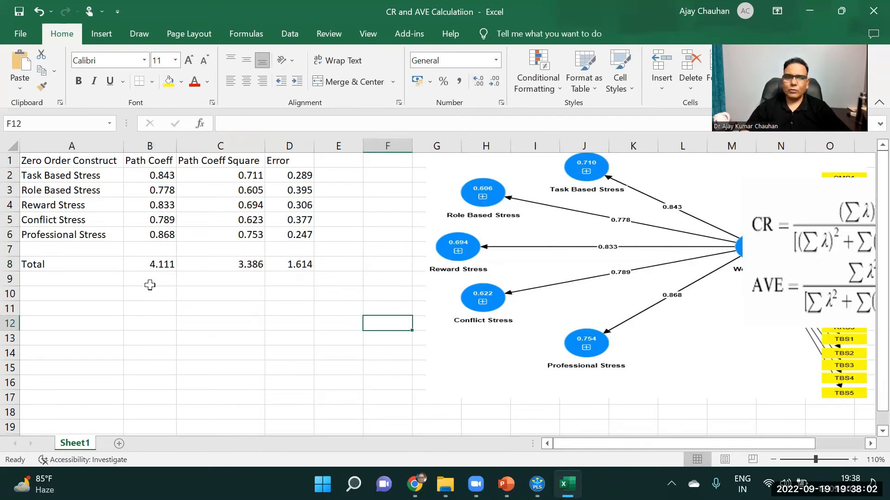
Enter the label "Composite Reliability" in A10
click(87, 296)
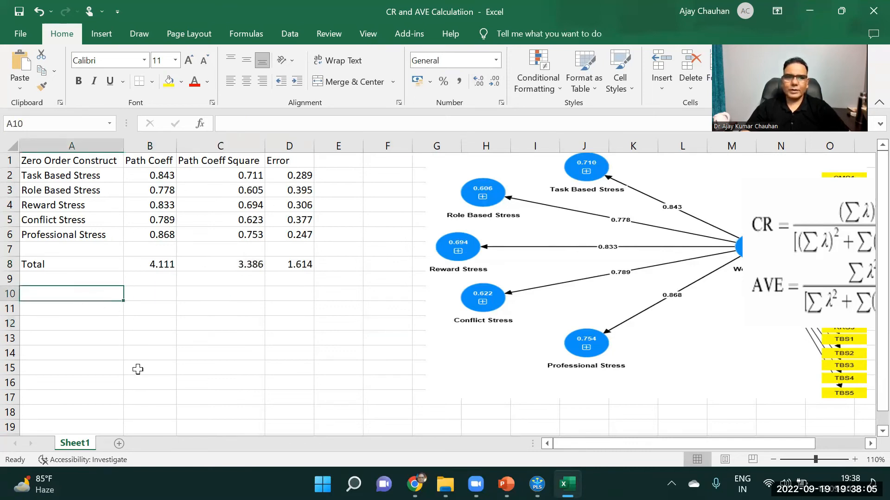
text(Composite Re)
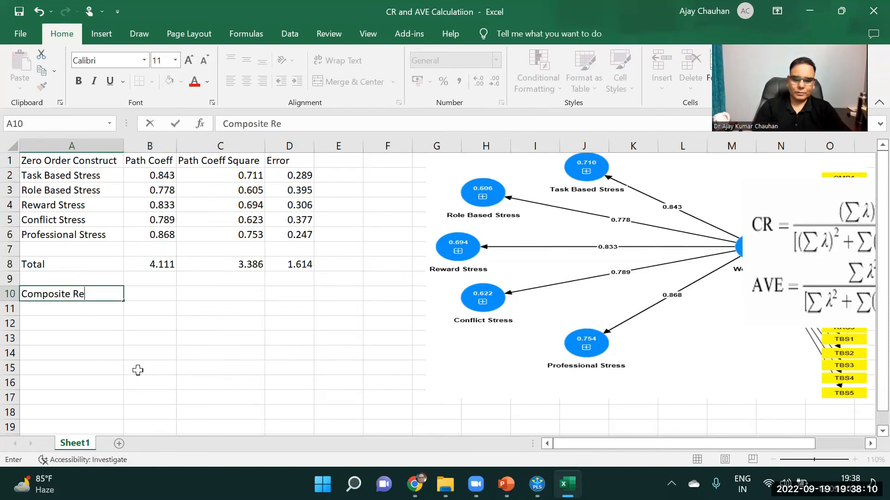
key(BackSpace)
key(BackSpace)
key(BackSpace)
text(liabil)
key(Return)
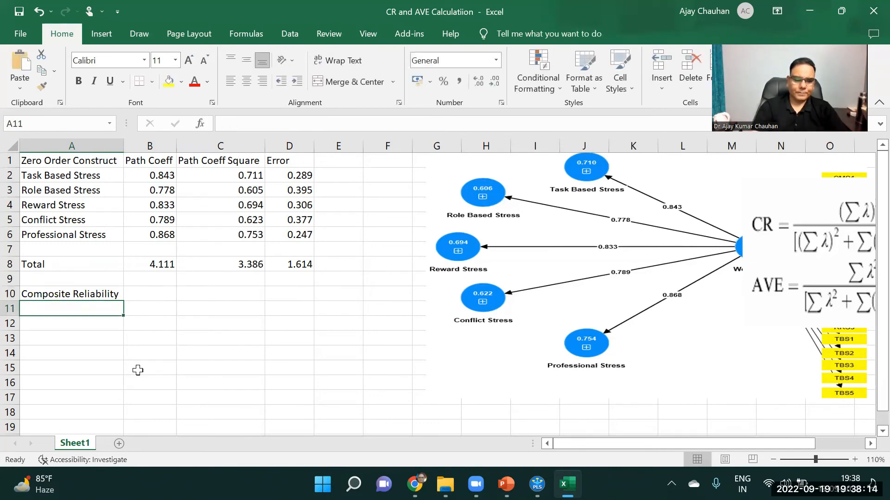
Enter the label "Average Variance Extracted" in A11 and fit column A's width to it
text(Average )
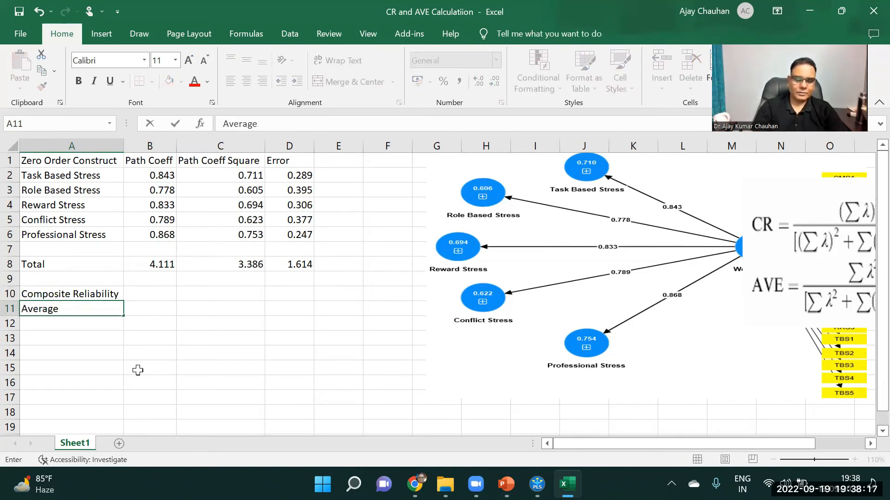
text(Variance Extracted)
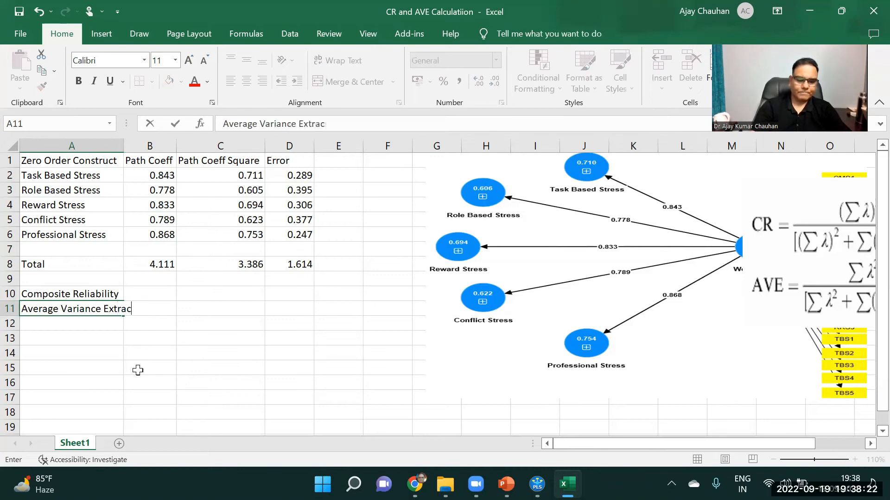
click(120, 146)
double_click(124, 146)
Enter the abbreviations "CR" in B10 and "AVE" in B11
click(190, 292)
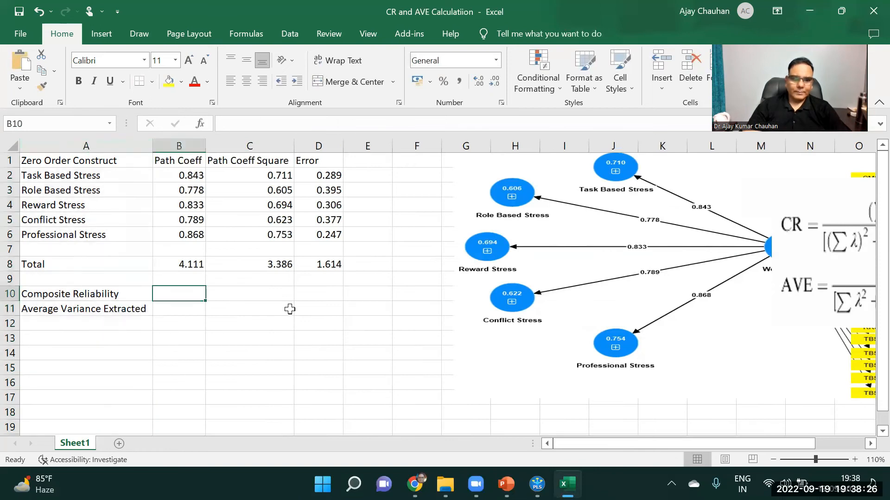
text(CR)
key(Return)
text(AV)
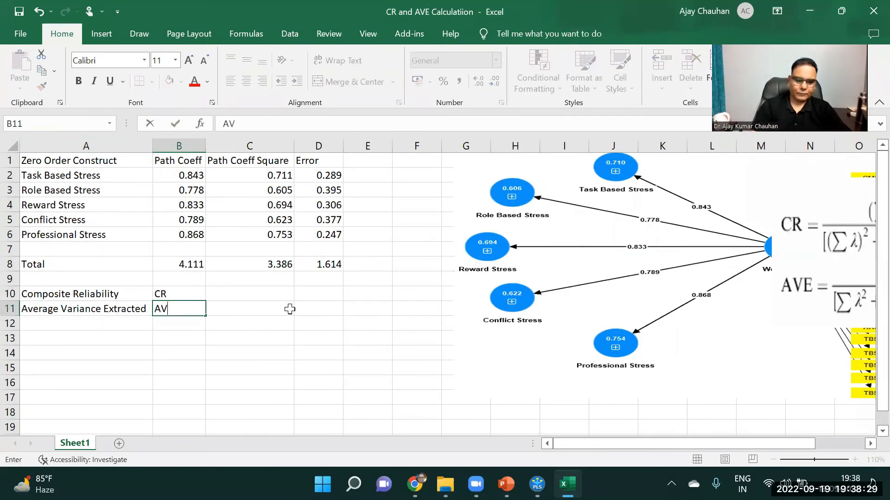
click(236, 295)
Move the CR and AVE formula picture close to the data table and calculate composite reliability in C10 with =B8^2/(B8^2 +D8)
drag(853, 272, 491, 260)
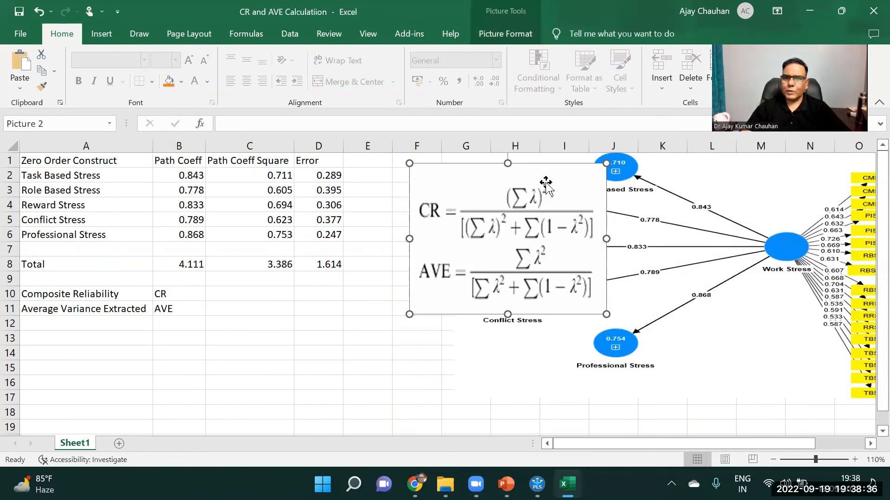
click(232, 295)
text(=)
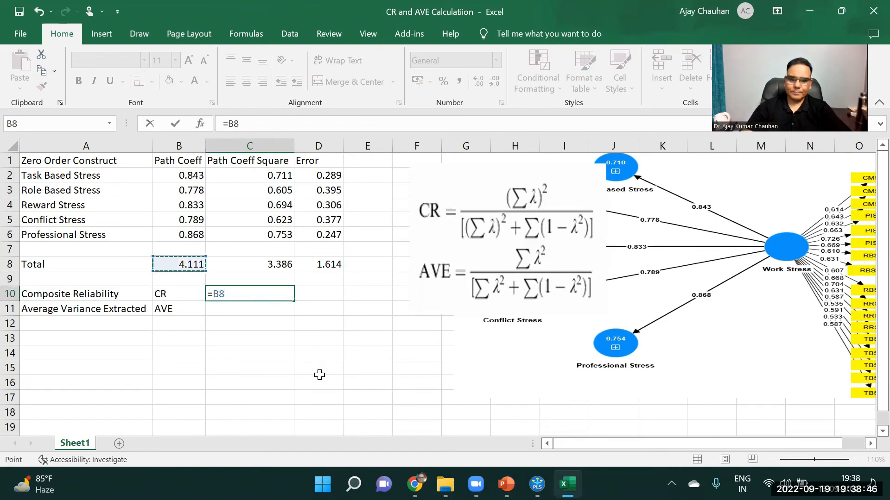
text(^2/()
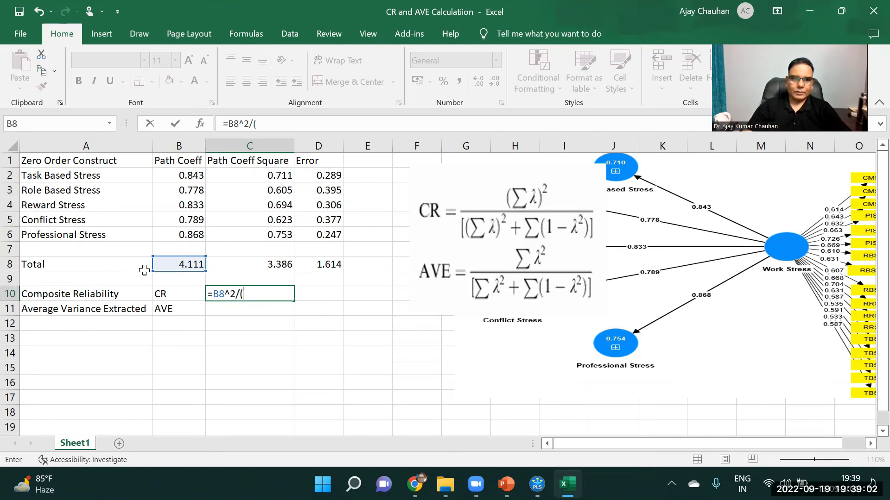
click(192, 265)
text(^2 +)
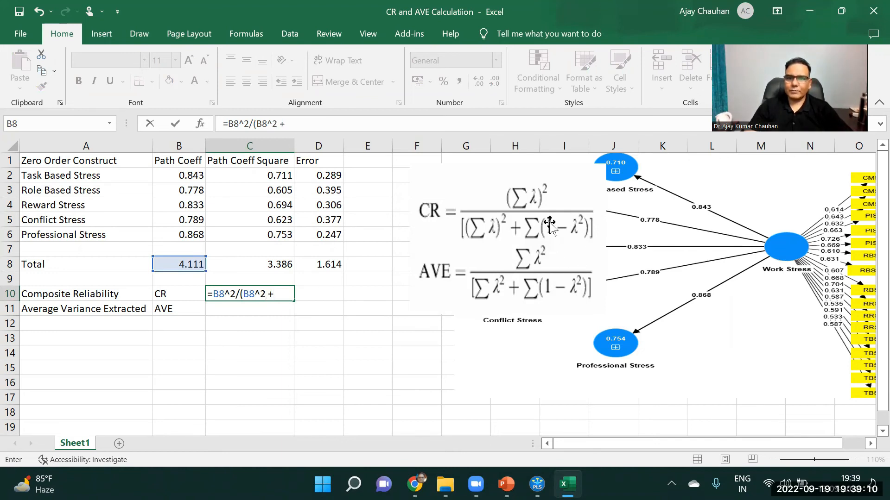
click(329, 266)
text())
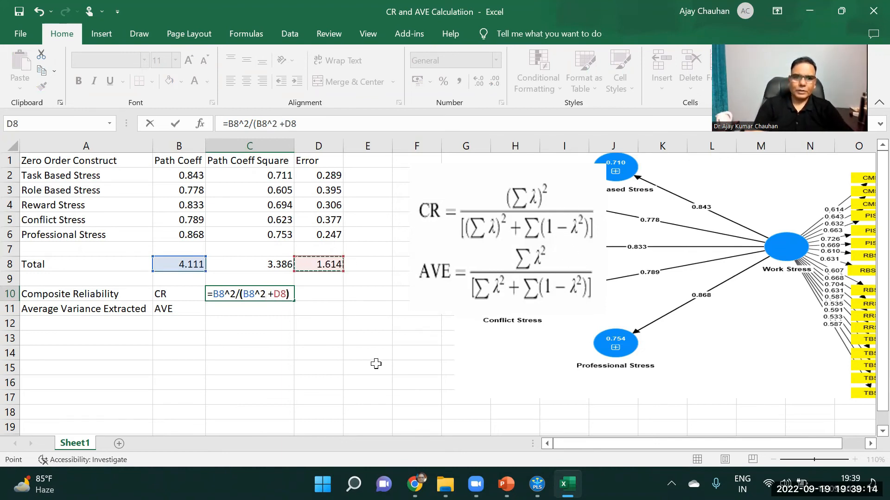
key(Return)
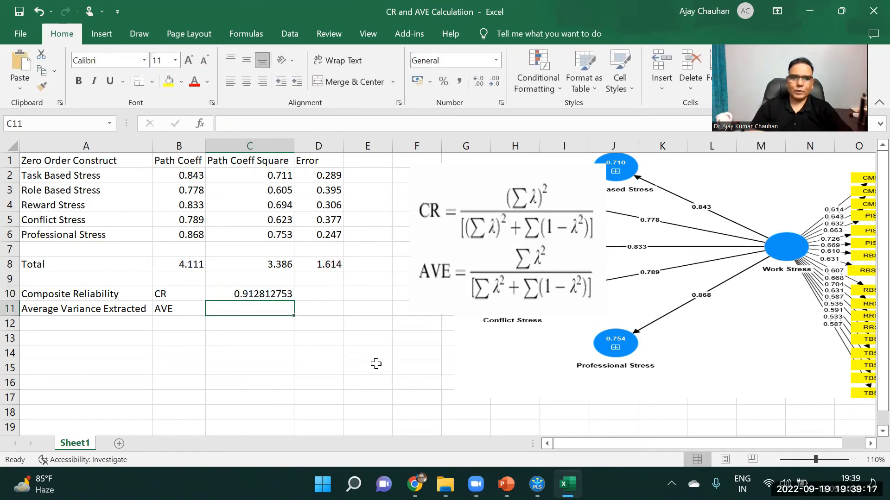
Format the composite reliability in C10 to three decimal places and center it
click(267, 294)
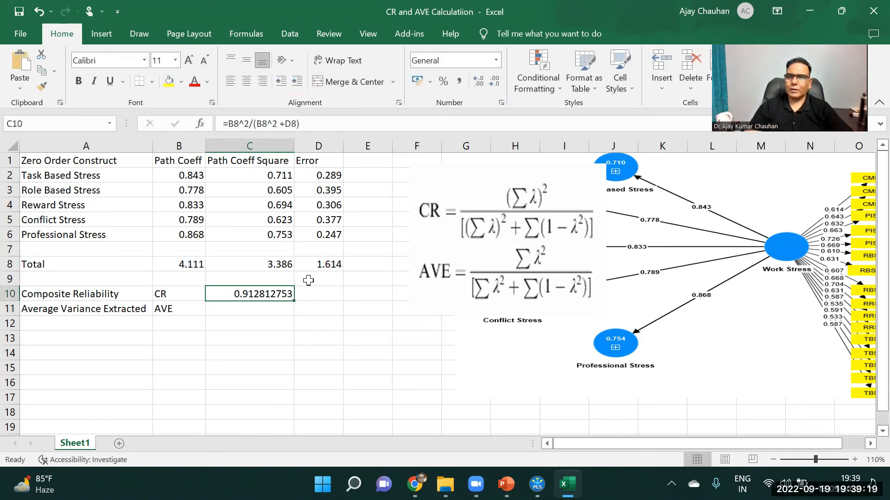
click(494, 82)
click(494, 82)
click(493, 82)
click(494, 82)
click(493, 82)
click(493, 82)
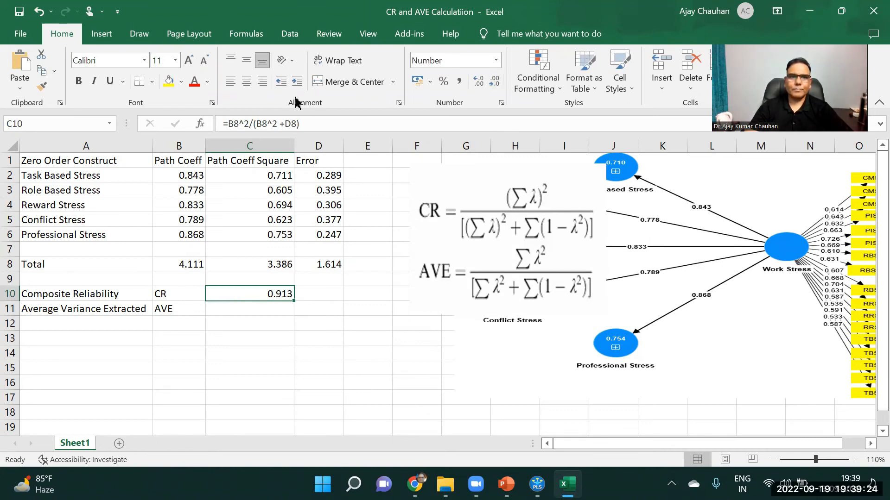
click(245, 82)
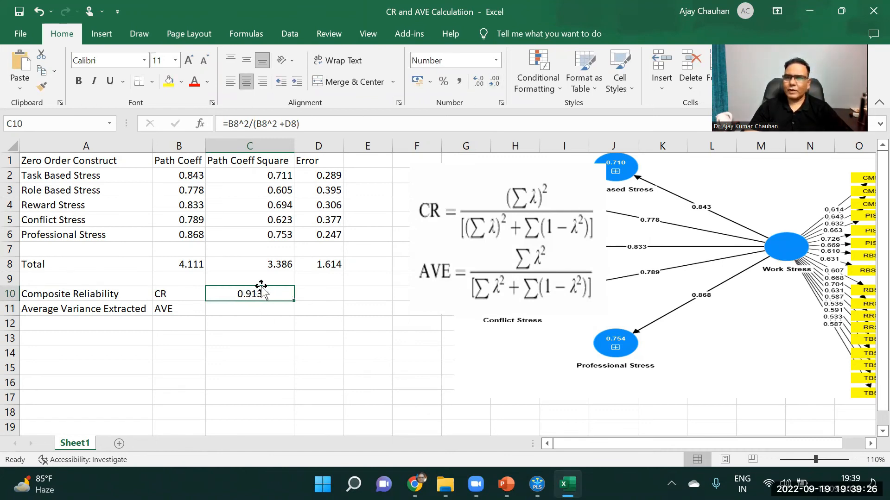
Calculate the average variance extracted in C11 with =C8/(C8+D8)
click(236, 310)
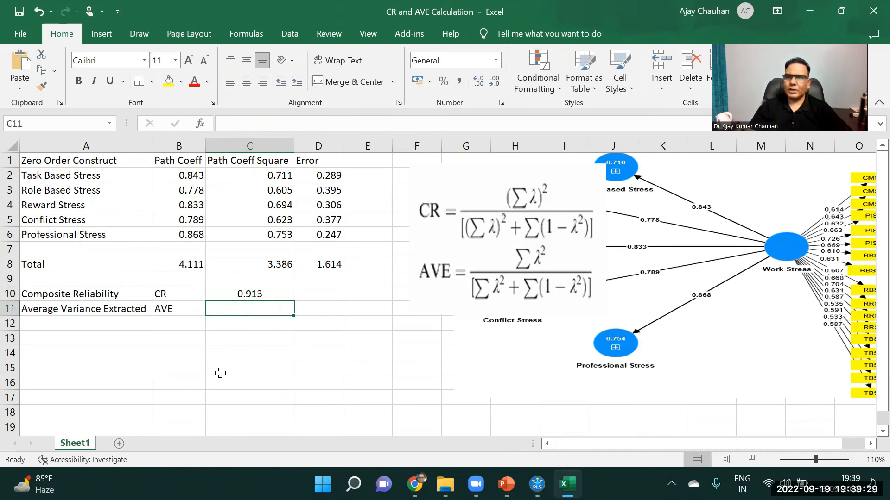
text(=)
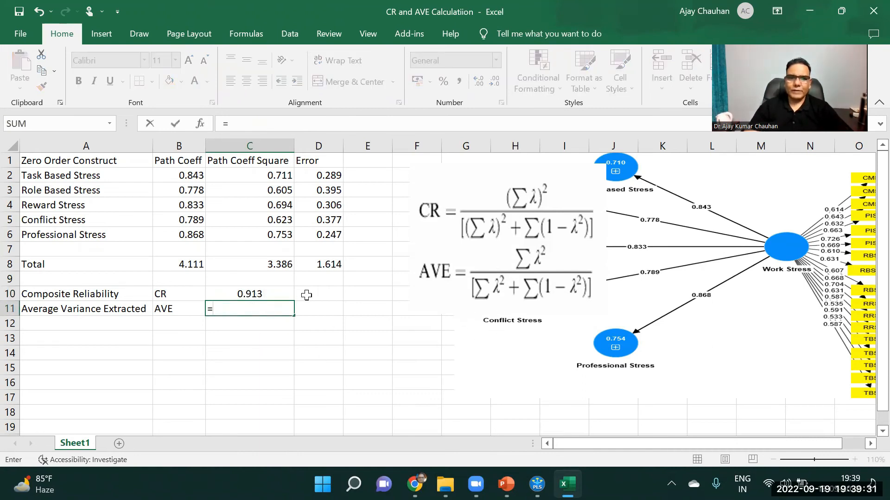
click(268, 266)
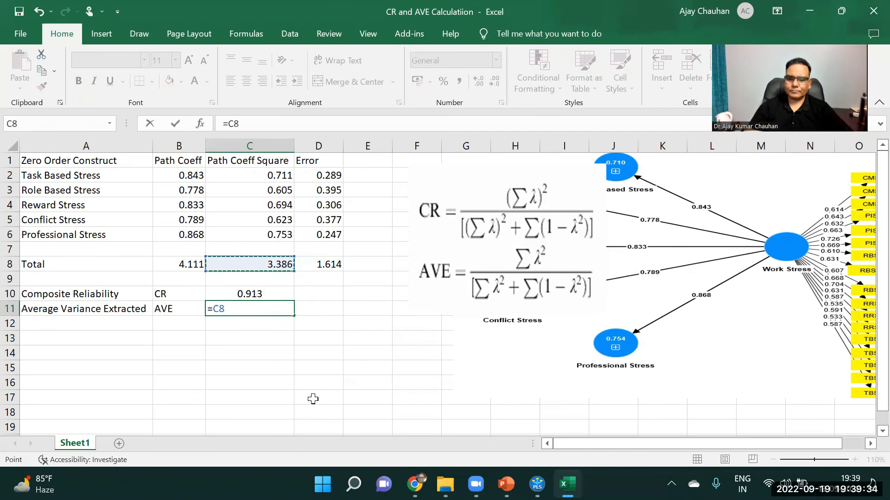
text(/()
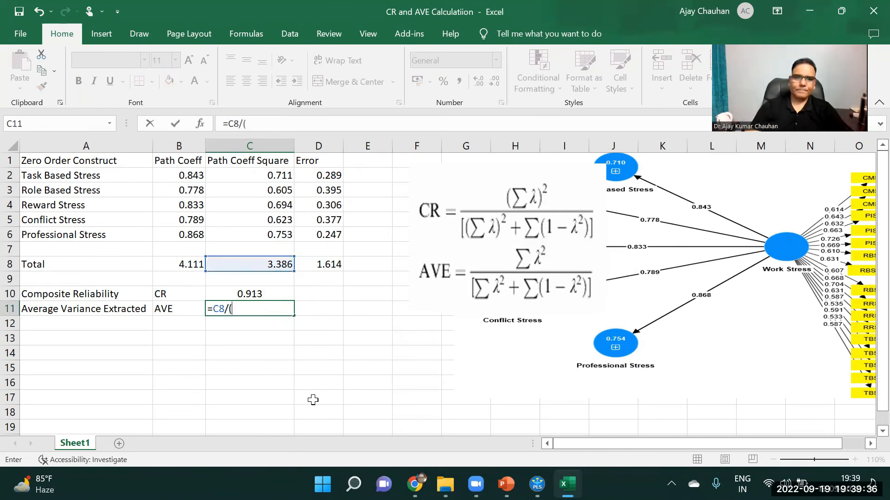
click(278, 264)
text(+)
click(327, 262)
text())
key(Return)
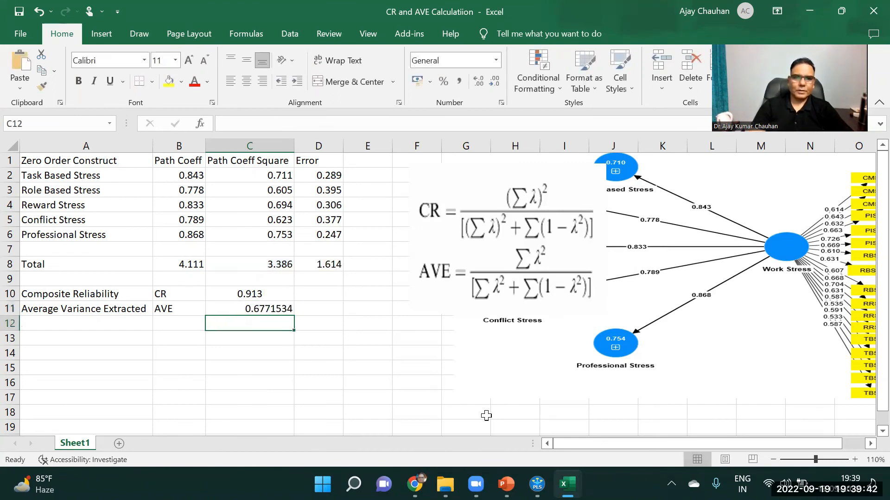
Format the AVE value in C11 to three decimal places and center it
click(271, 305)
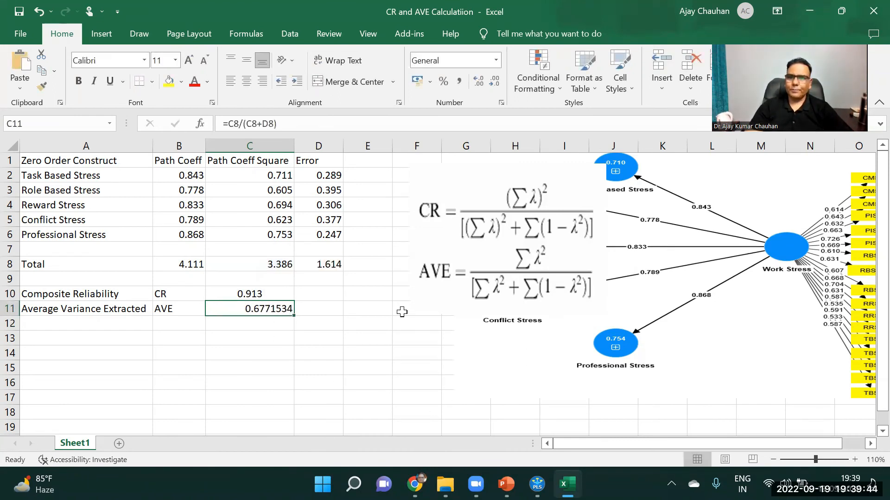
click(495, 84)
click(495, 84)
click(495, 84)
click(495, 84)
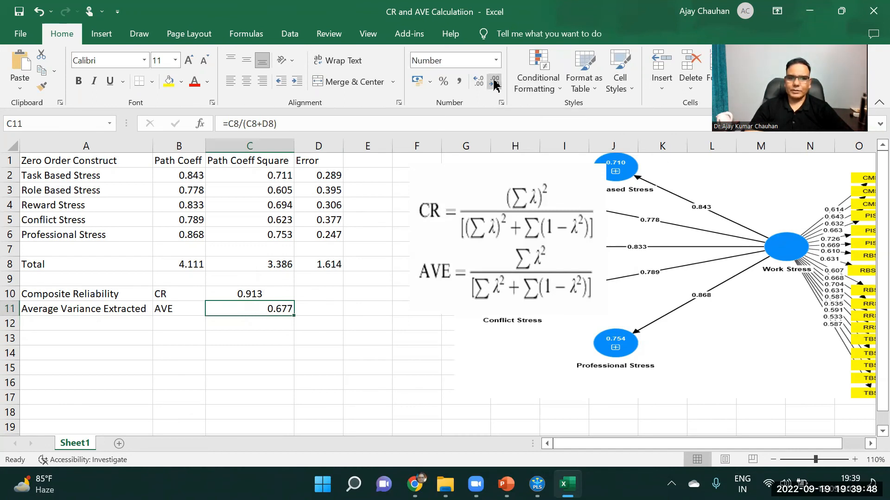
click(246, 82)
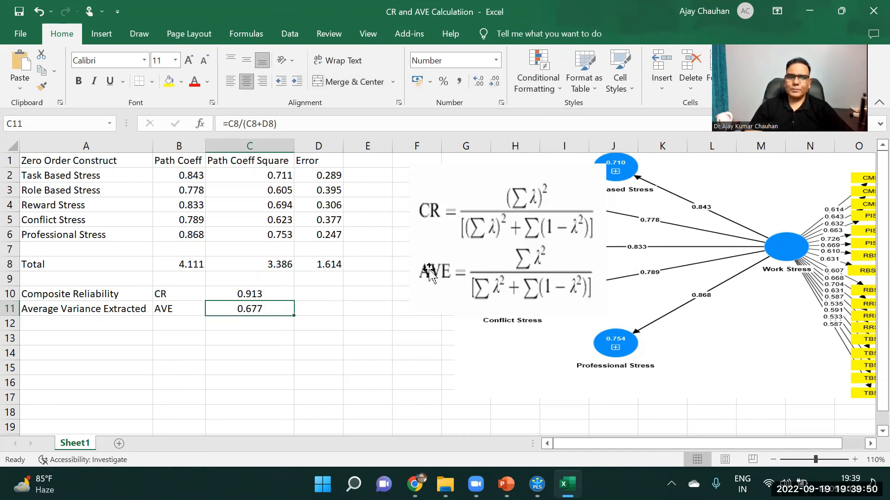
drag(389, 339, 399, 338)
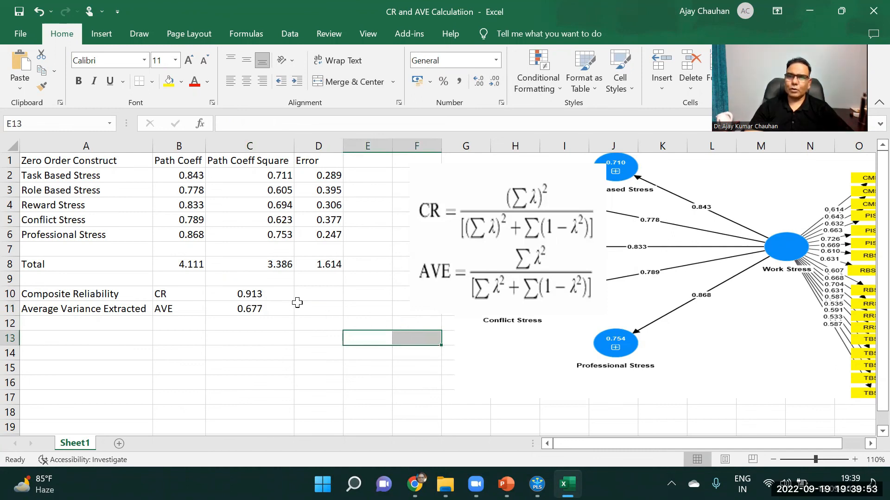
Center the path coefficients, squared coefficients, error values and totals in B2:D8
click(251, 312)
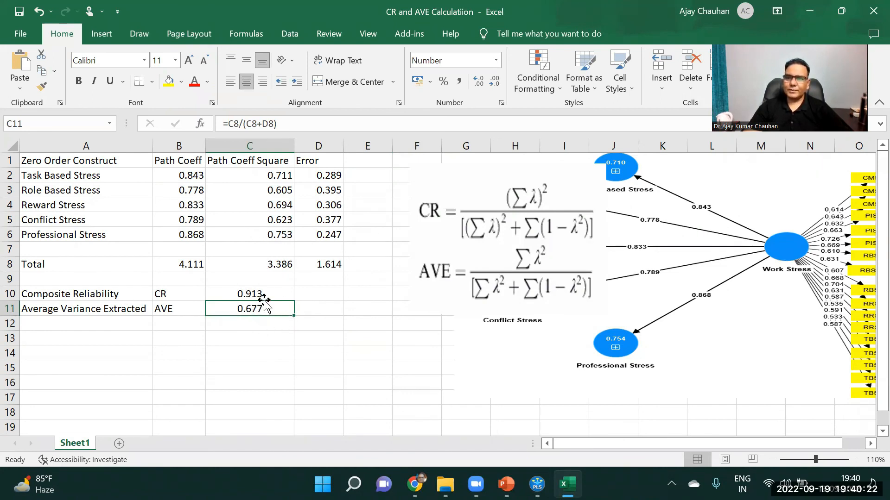
drag(186, 175, 333, 253)
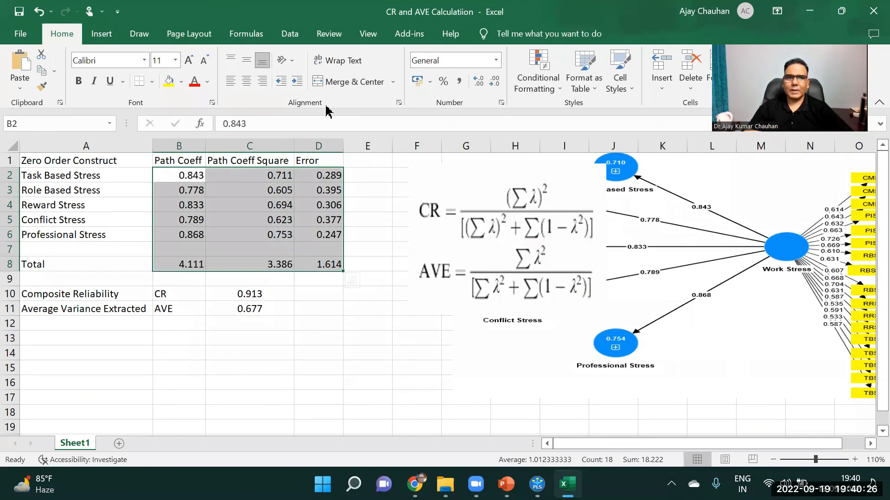
click(246, 82)
click(335, 366)
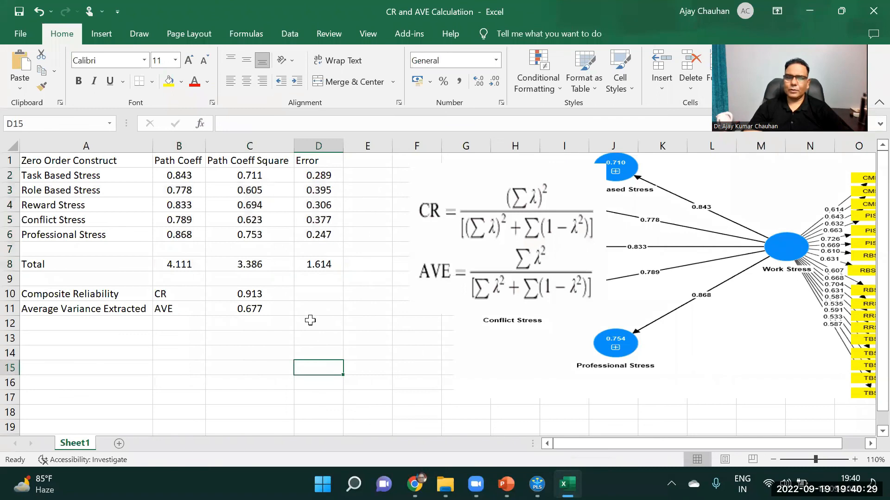
click(211, 364)
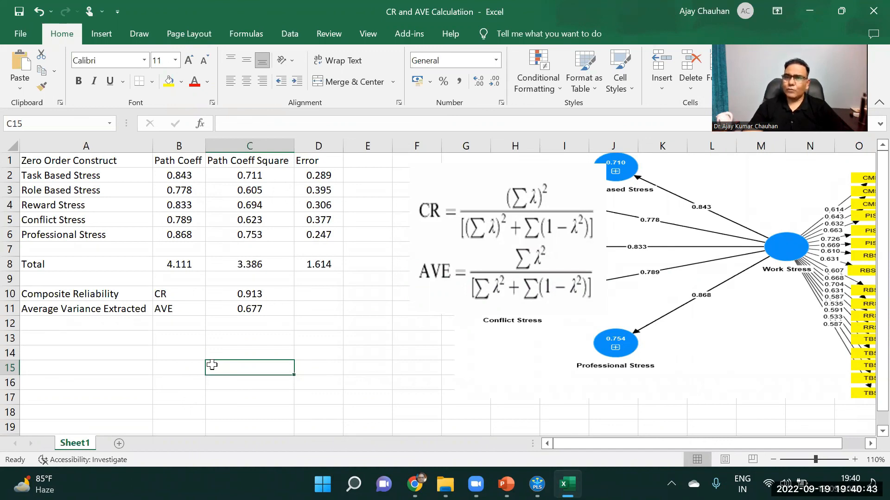
Review the manually calculated composite reliability and AVE with their formulas in C10 and C11
drag(186, 292, 275, 311)
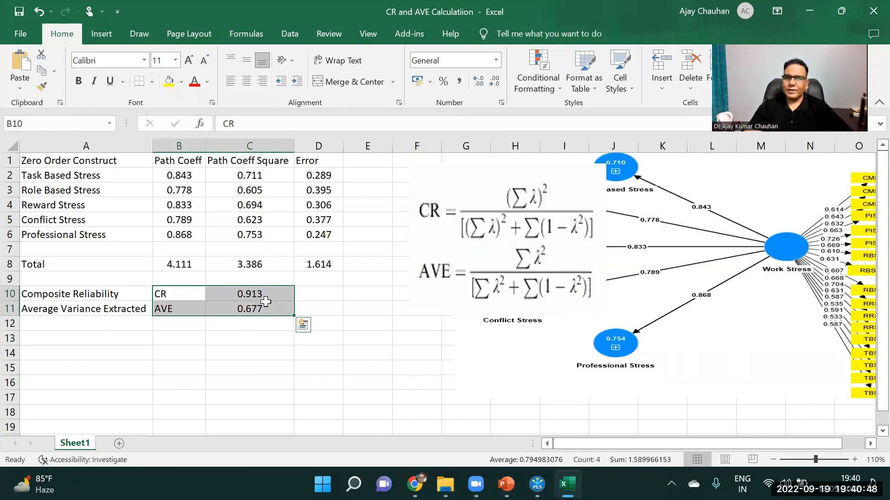
click(260, 296)
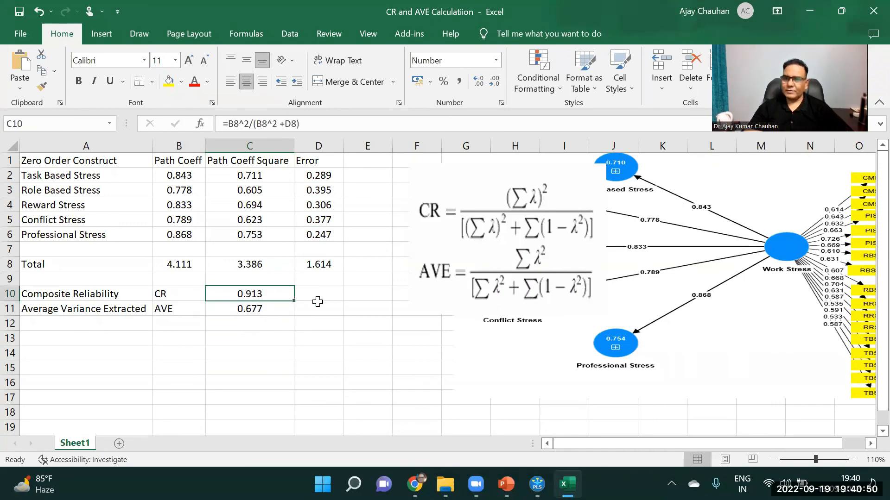
key(Down)
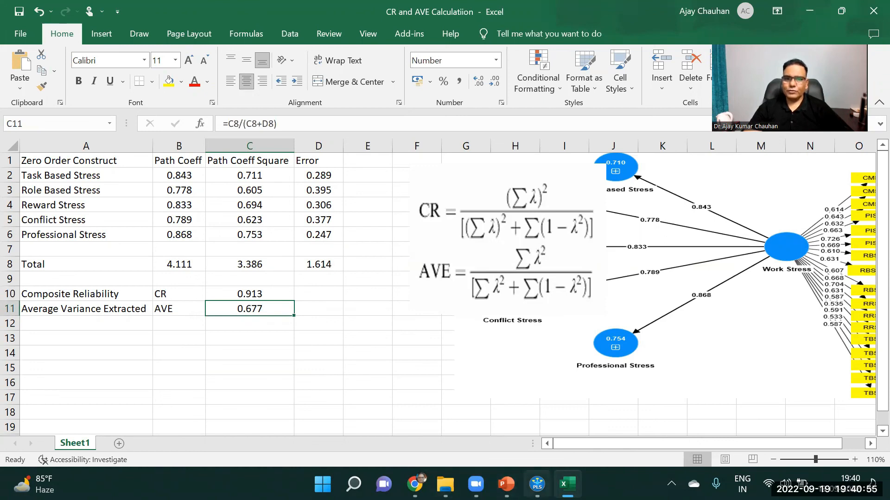
Switch to SmartPLS, open the PLSc report and check the Work Stress composite reliability (rho_c) and AVE in the construct reliability and validity overview
click(537, 483)
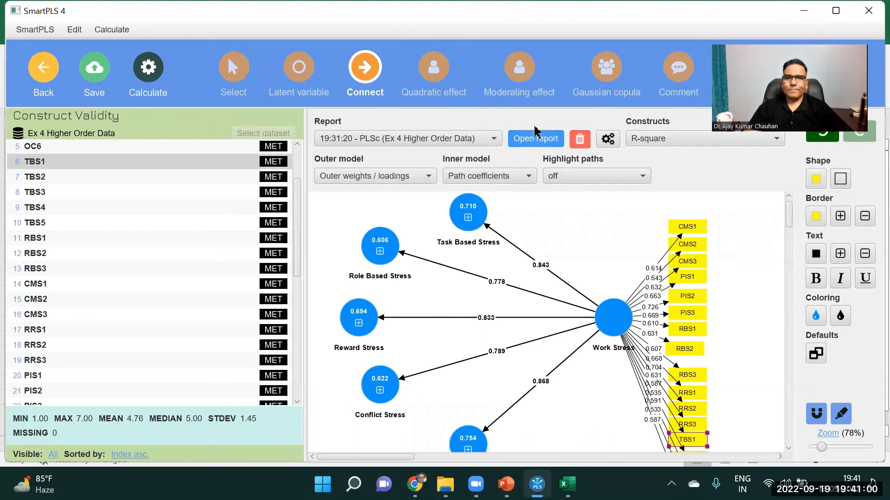
click(540, 140)
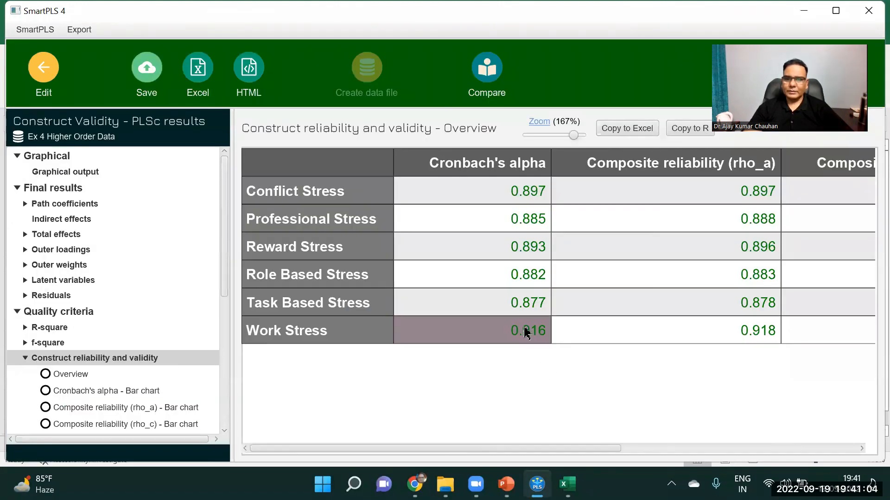
drag(616, 448, 870, 341)
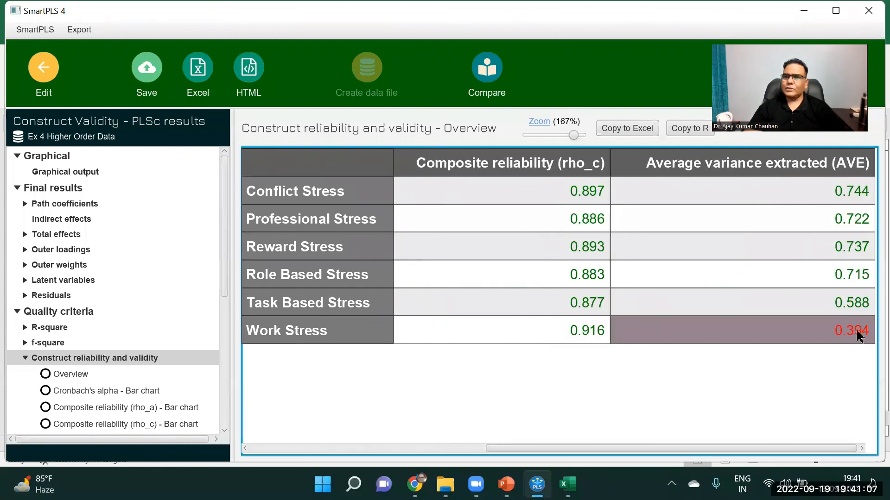